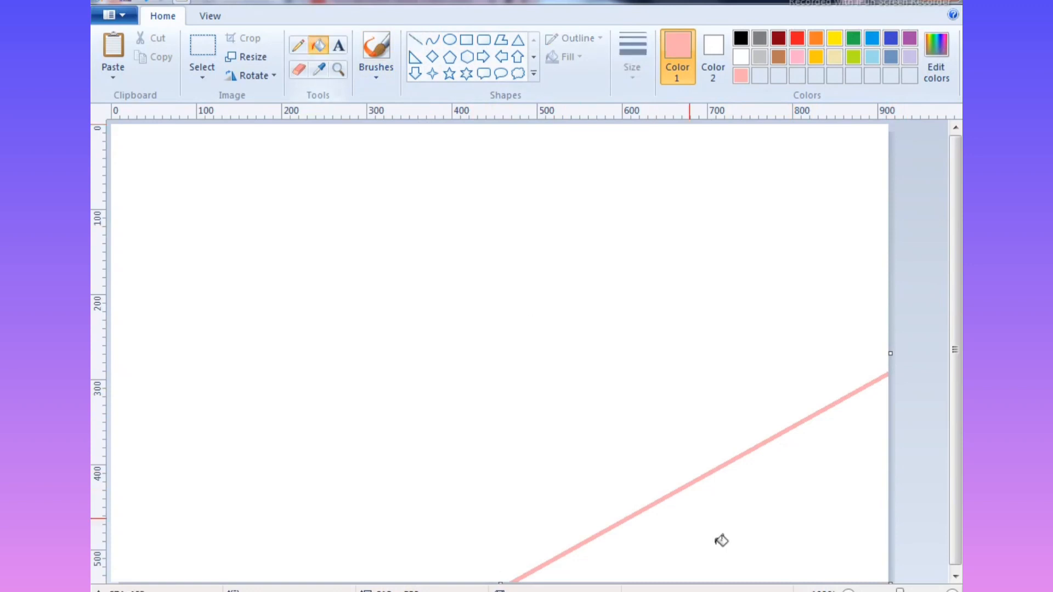
- Fill the triangle in the canvas's lower-right corner with light pink, and mix a coral red with luminosity 149
left_click(730, 507)
left_click(936, 58)
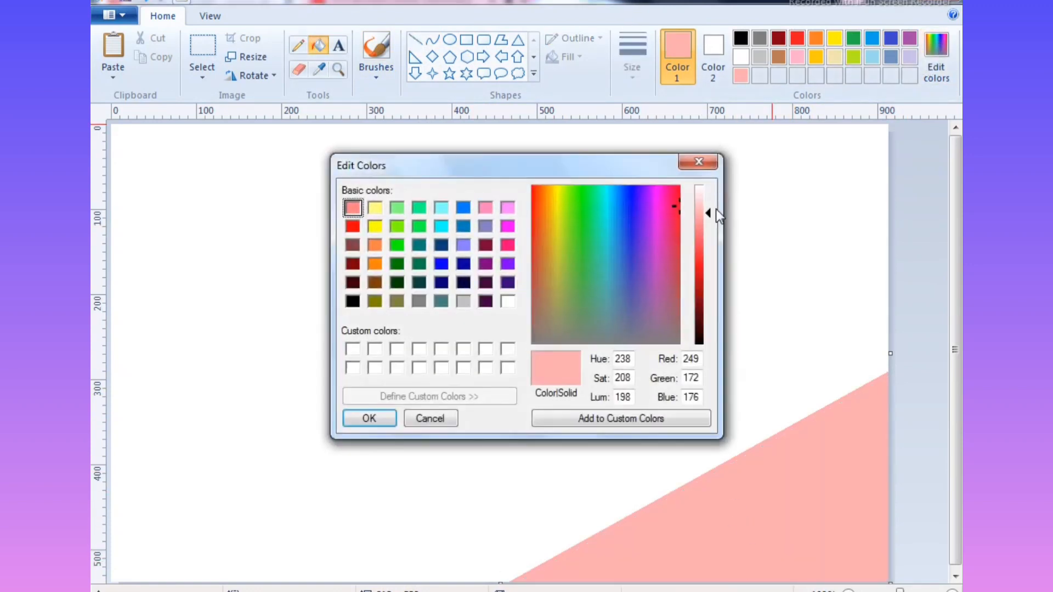
left_click(706, 246)
left_click(369, 419)
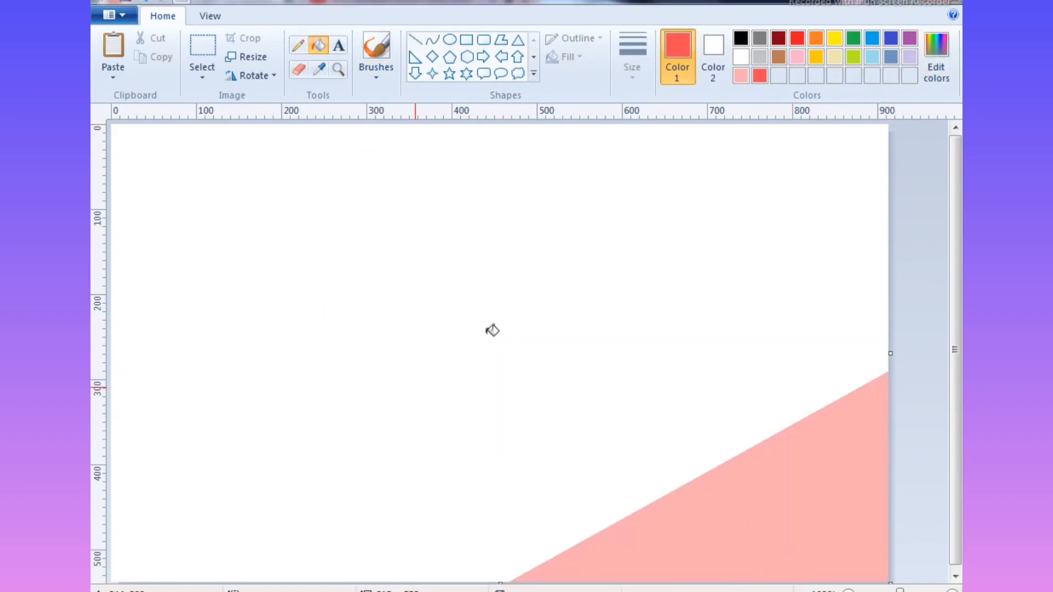
- Draw a coral red diagonal line above the pink triangle, roughly parallel to its edge, from the canvas's right edge to its bottom edge
left_click(414, 40)
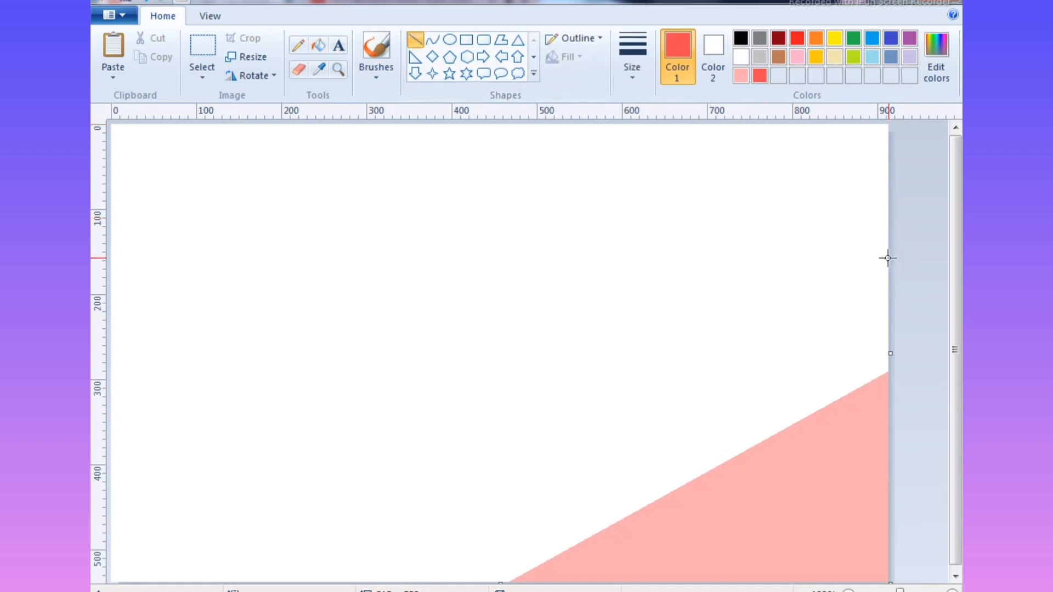
left_click_drag(837, 284, 163, 591)
left_click_drag(909, 245, 919, 222)
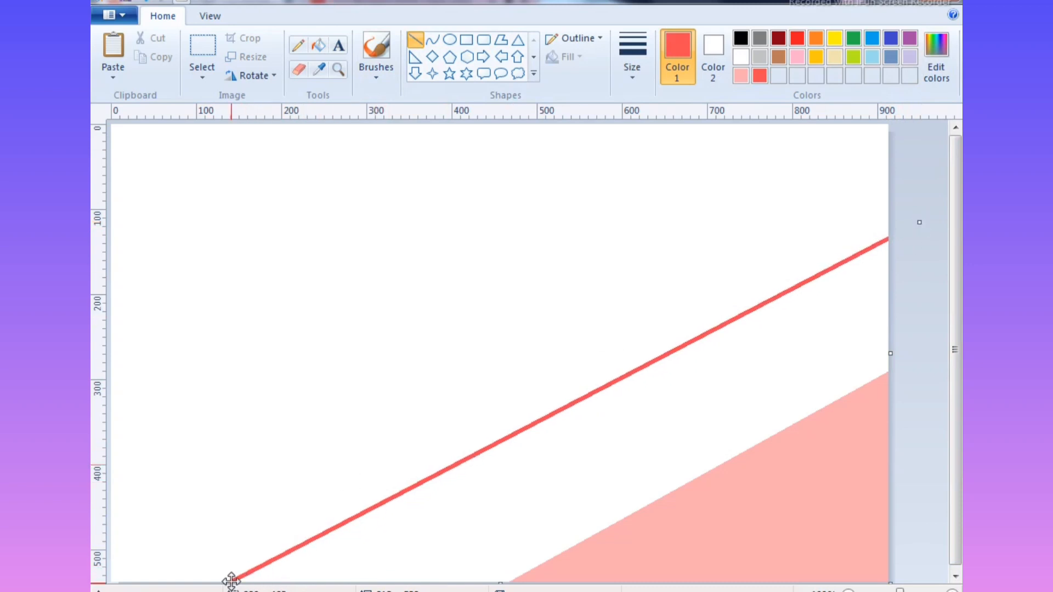
left_click_drag(236, 578, 277, 580)
left_click(711, 202)
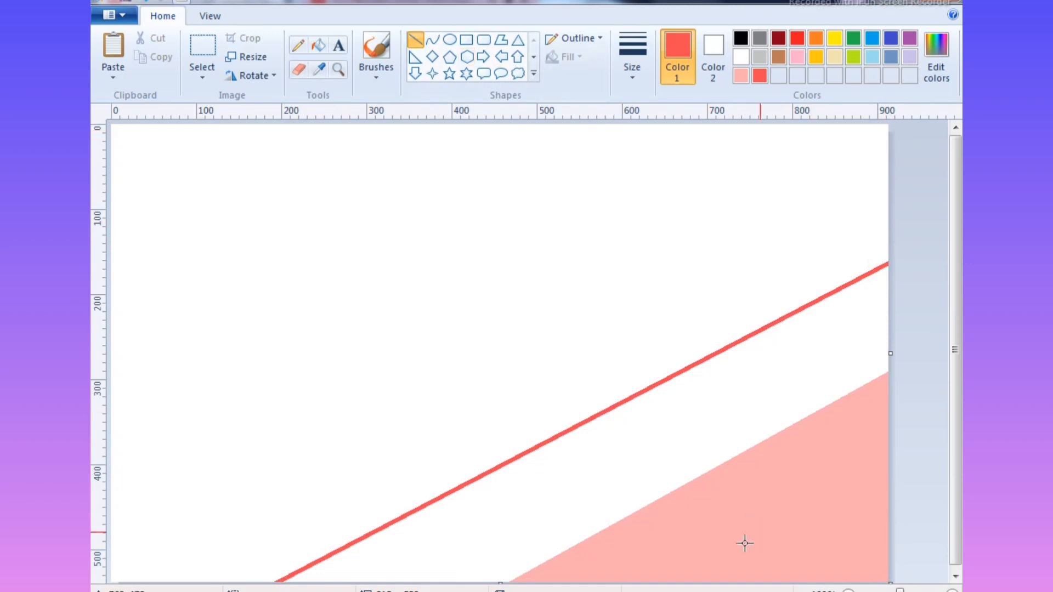
- Mix a deeper bright red and draw a parallel diagonal line above the coral one, running from the canvas's left edge to its right edge
left_click(936, 58)
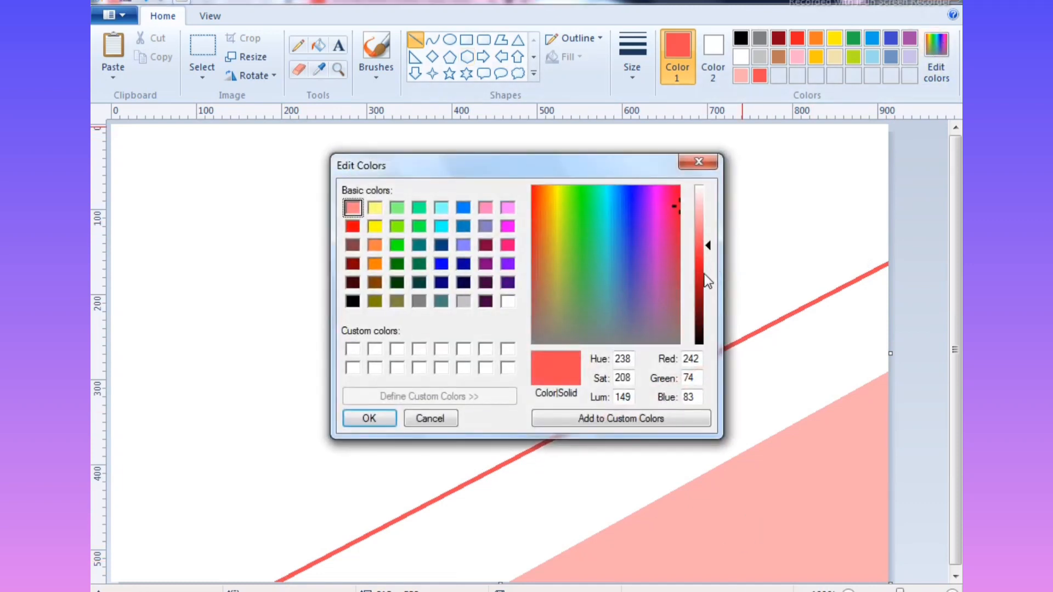
left_click(706, 273)
left_click(367, 418)
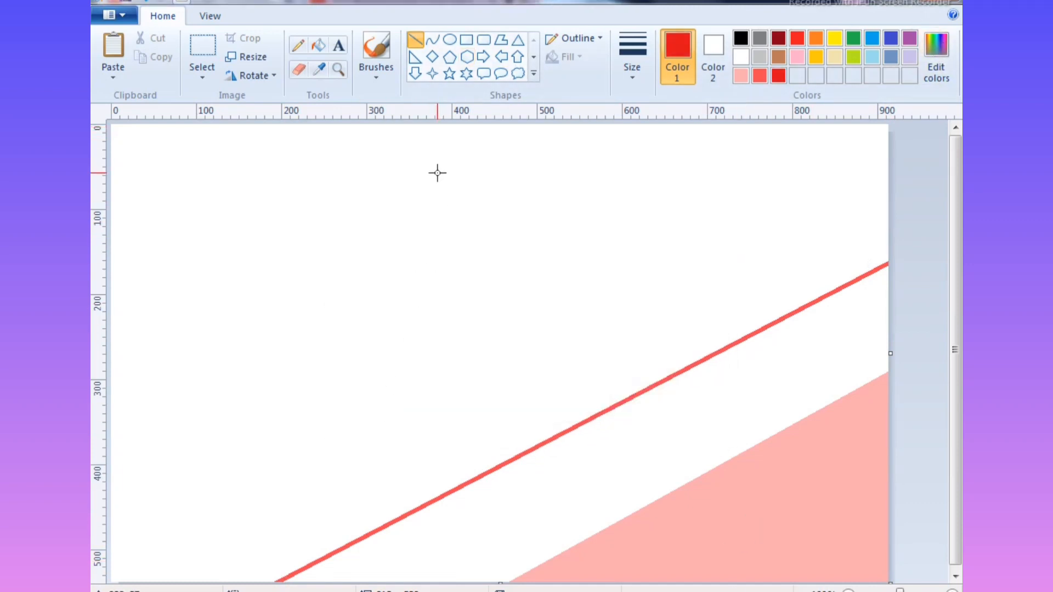
mouse_move(883, 159)
left_mouse_down()
mouse_move(221, 459)
mouse_move(106, 525)
mouse_move(91, 550)
left_mouse_up()
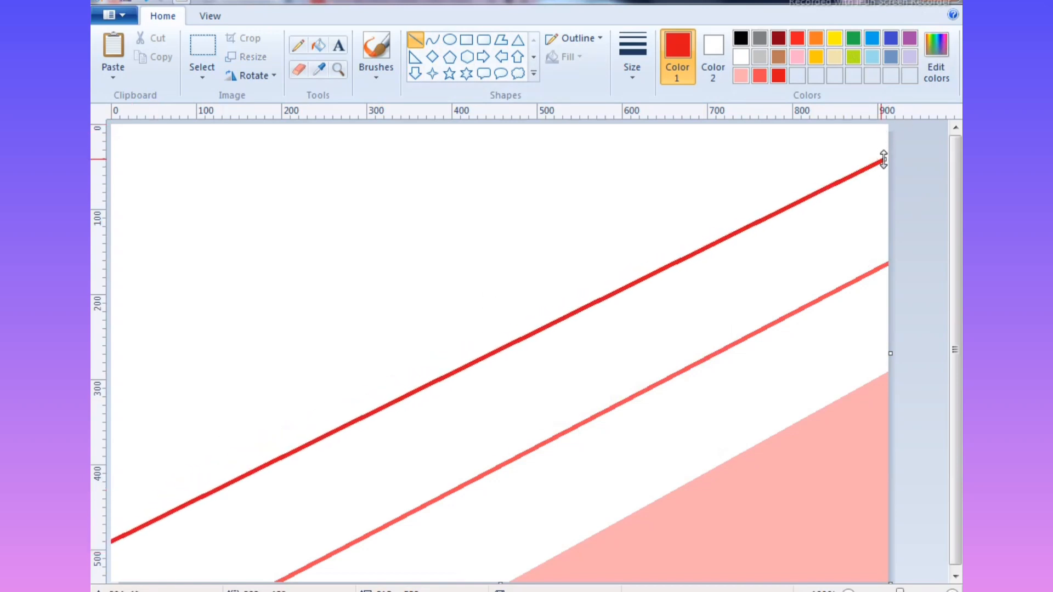
left_click_drag(883, 159, 888, 144)
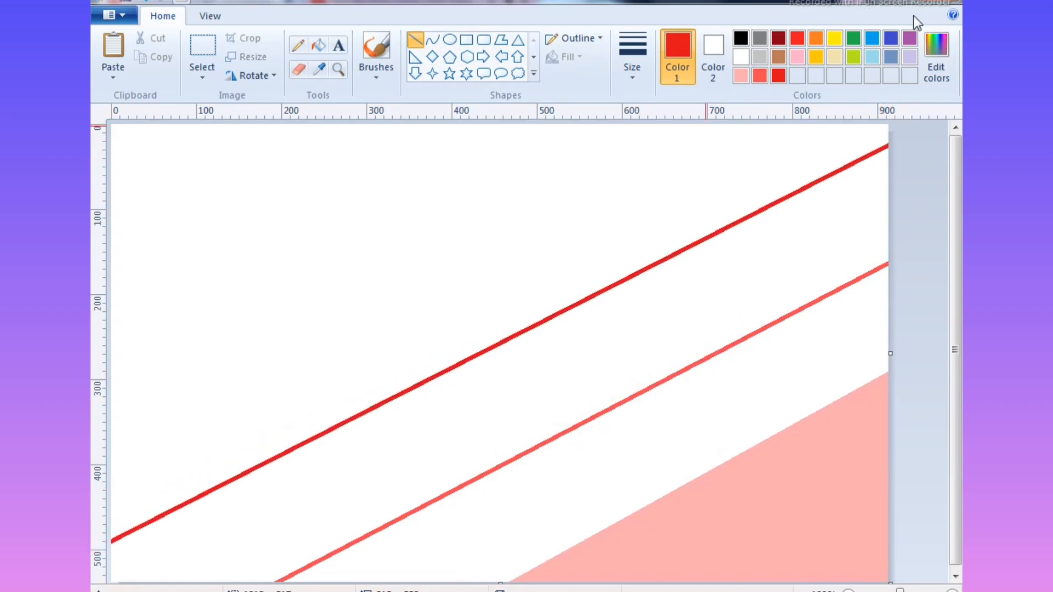
- Mix a dark red custom color, and set the newest diagonal line back to bright red
left_click(936, 63)
left_click(703, 294)
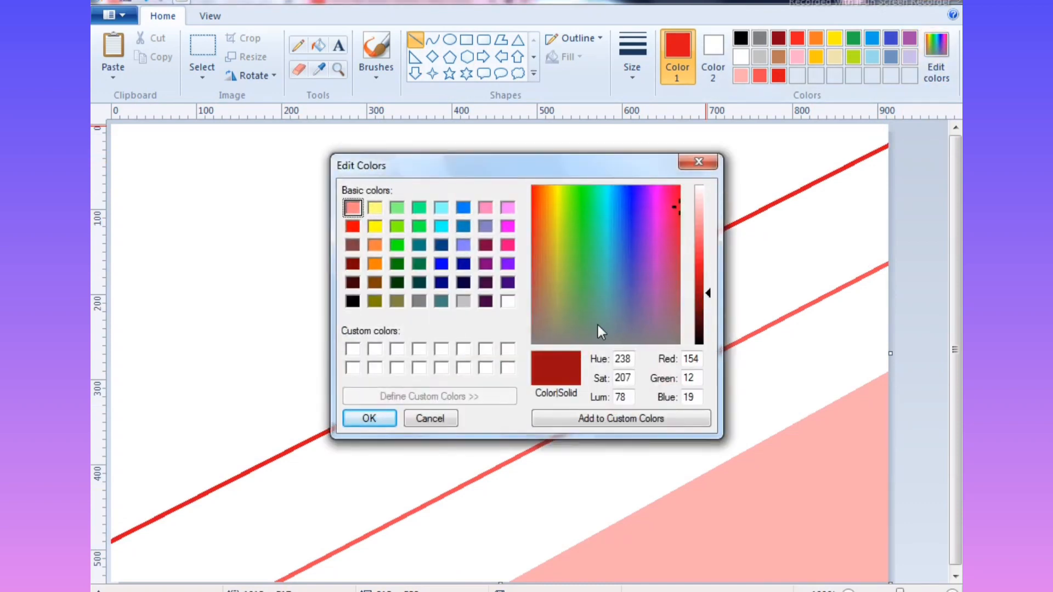
left_click(703, 310)
left_click(384, 419)
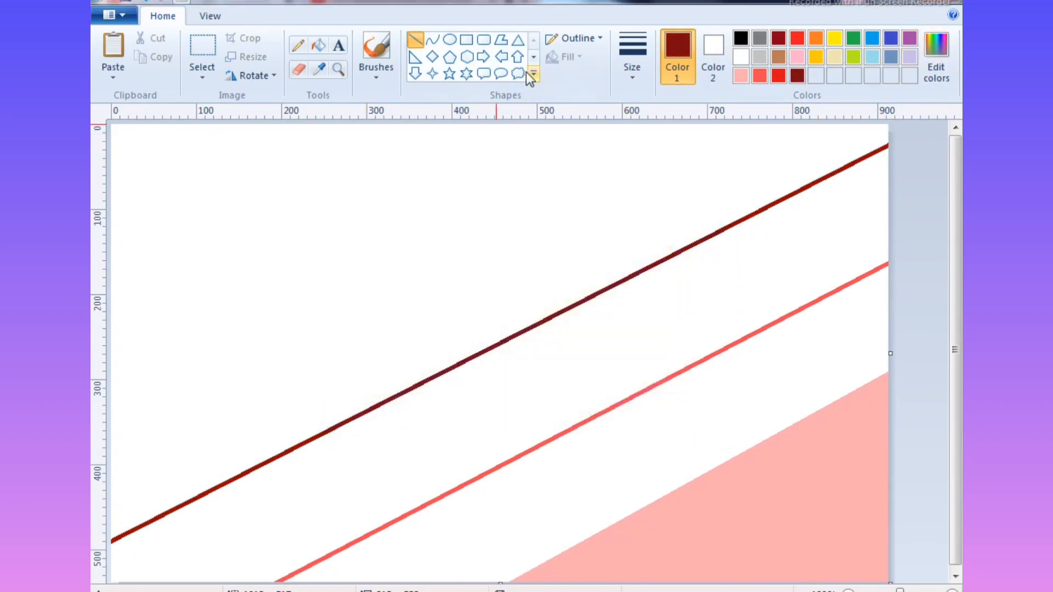
left_click(778, 75)
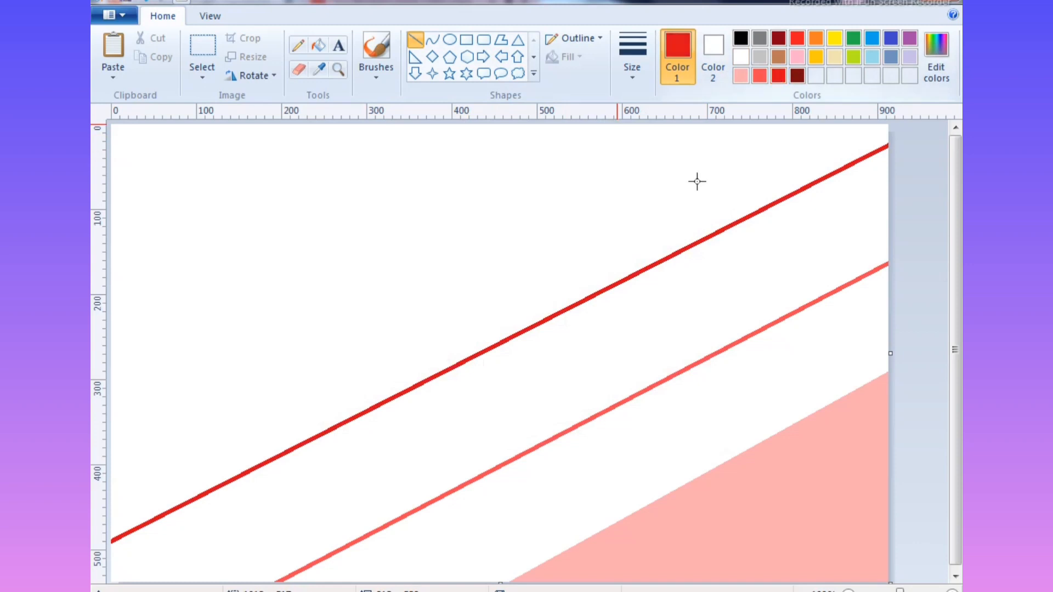
- Draw a dark red diagonal line above the bright red one, from the canvas's left edge past its top edge
left_click(798, 76)
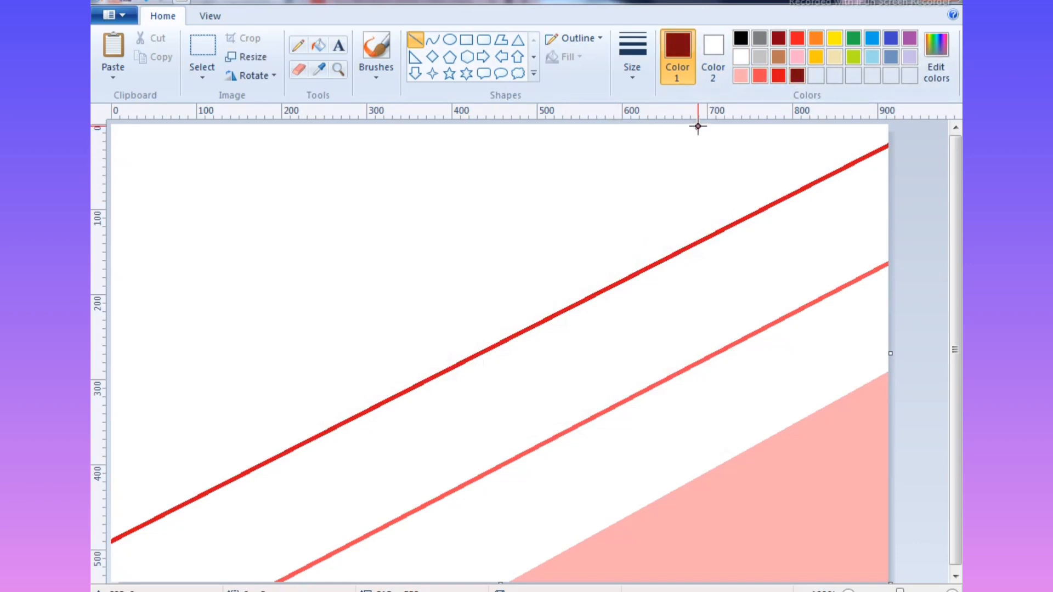
left_click_drag(697, 127, 111, 428)
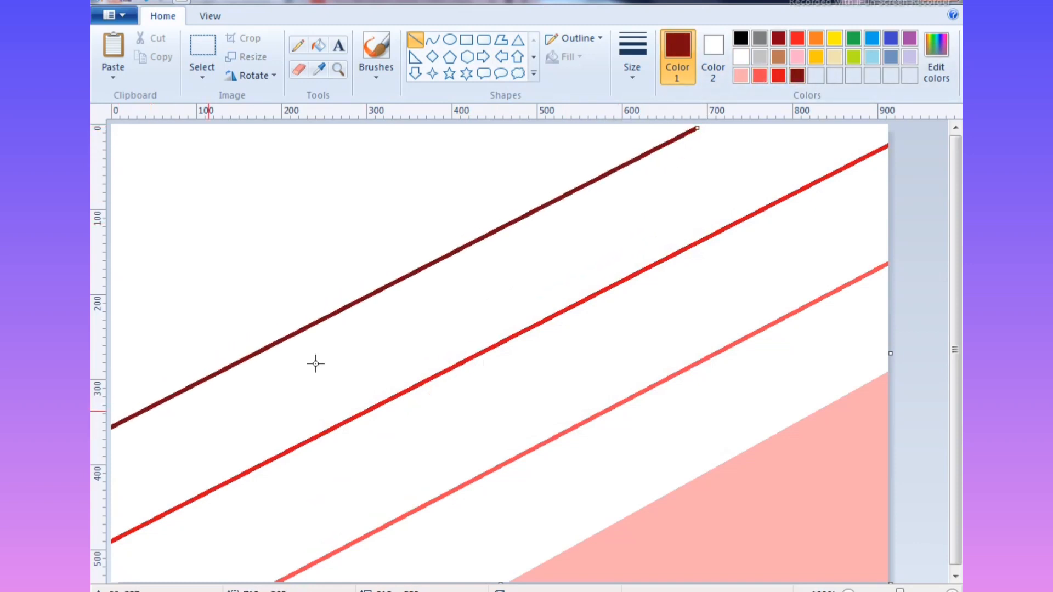
left_click_drag(701, 129, 742, 79)
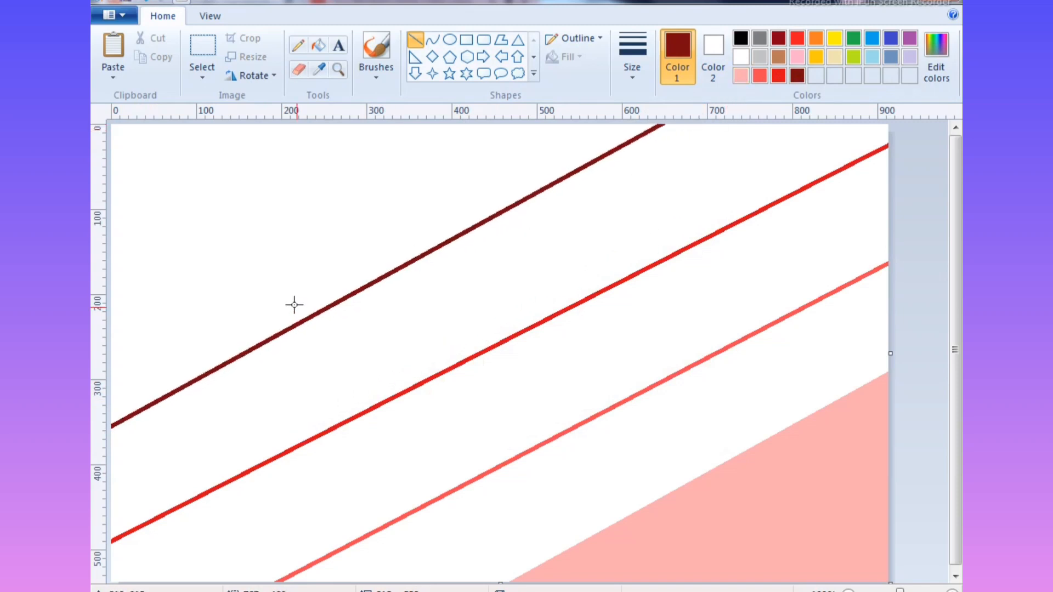
- Mix a very dark maroon with RGB 78, 5, 9 and draw a diagonal line across the canvas's upper-left corner
left_click(936, 61)
left_click(705, 321)
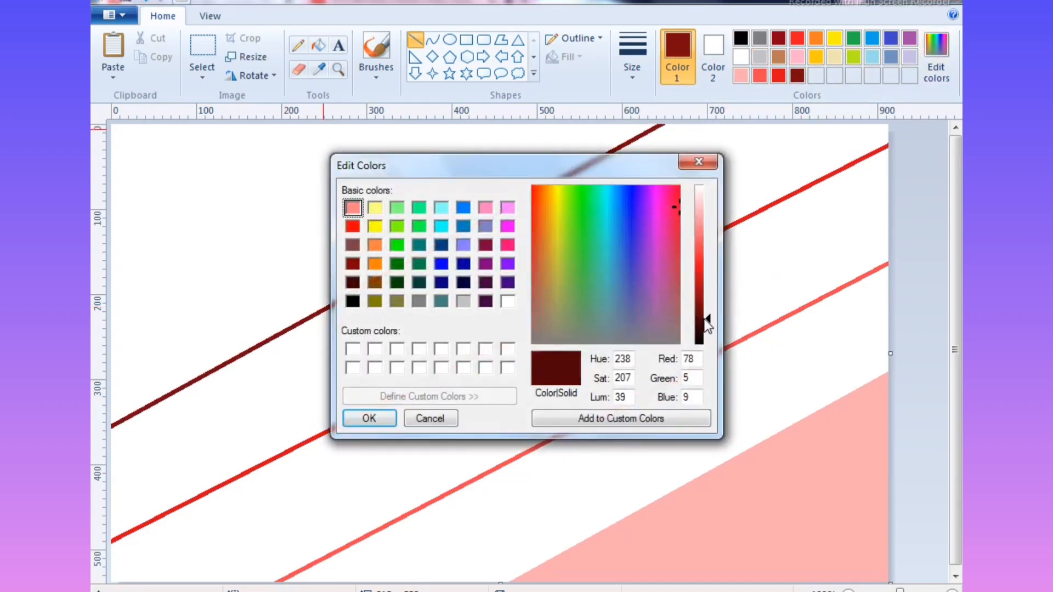
left_click(393, 419)
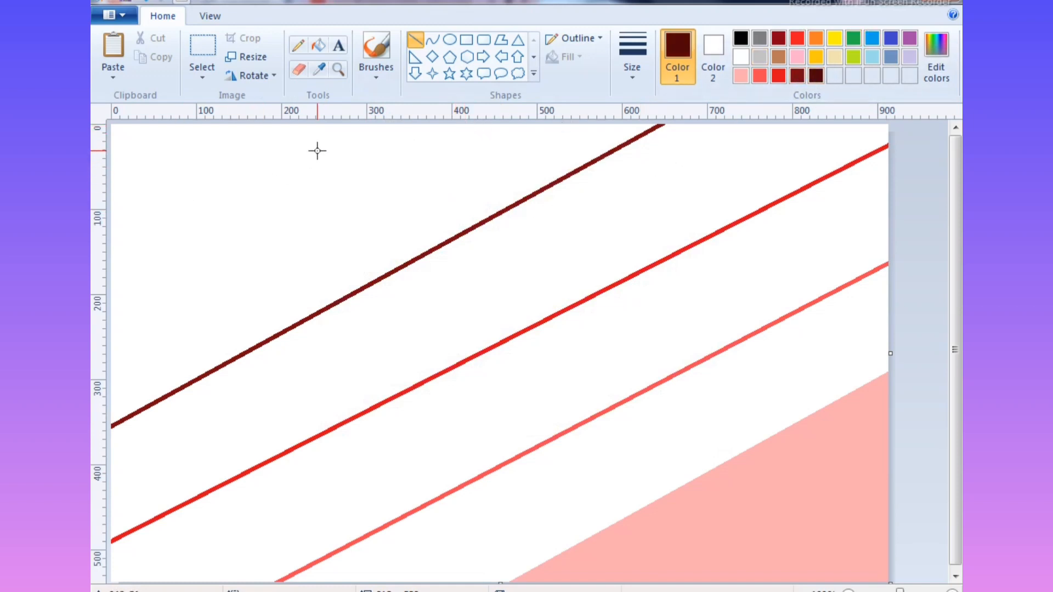
mouse_move(451, 129)
left_mouse_down()
mouse_move(134, 274)
mouse_move(99, 318)
left_mouse_up()
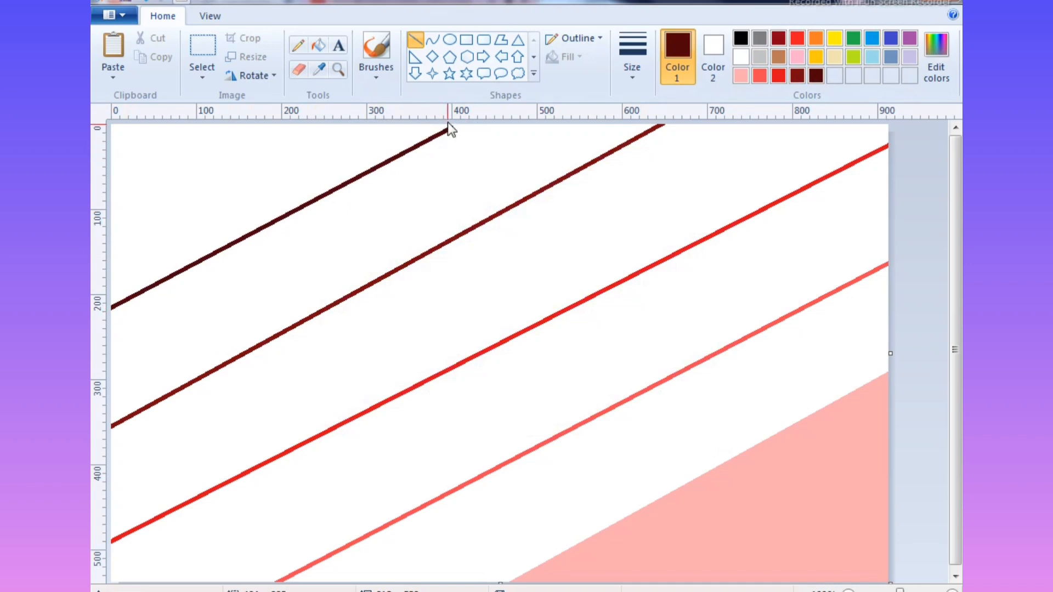
left_click_drag(495, 115, 522, 101)
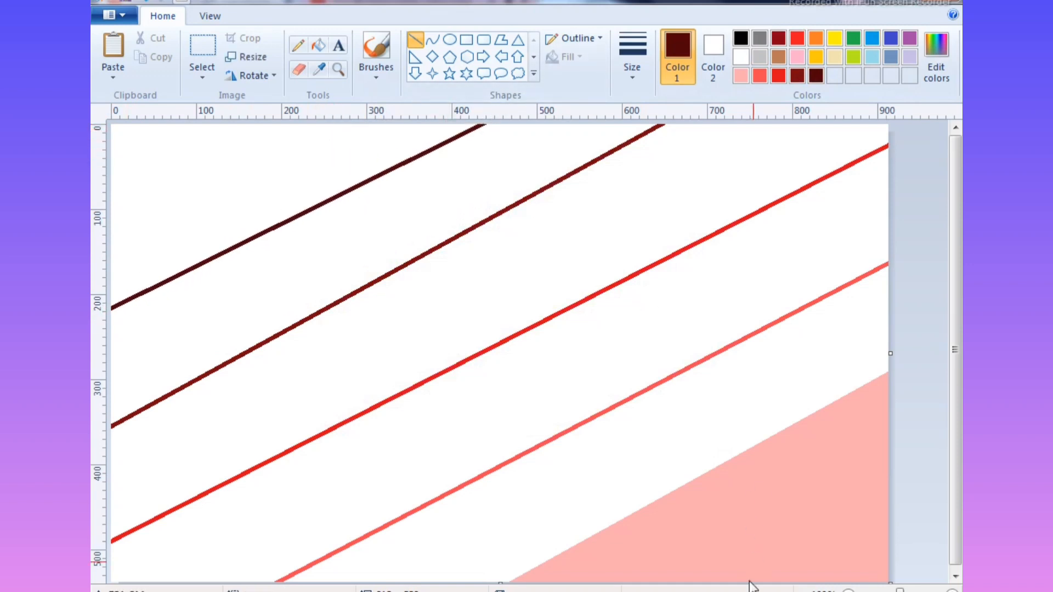
- Fill the band beside the pink triangle with coral red and the next band with the standard palette red
left_click(741, 76)
left_click(760, 76)
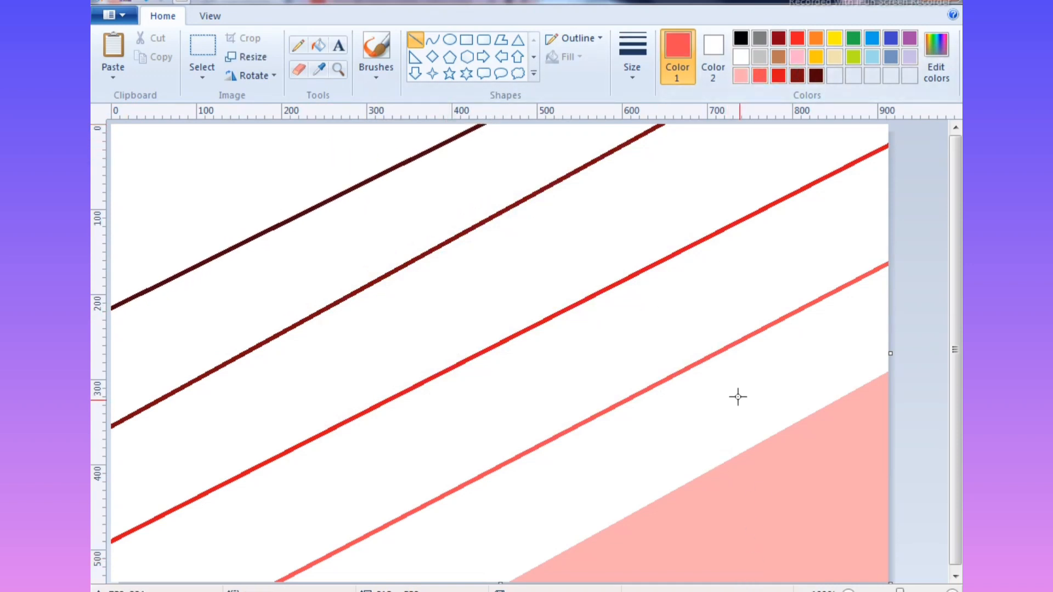
left_click(318, 45)
left_click(588, 434)
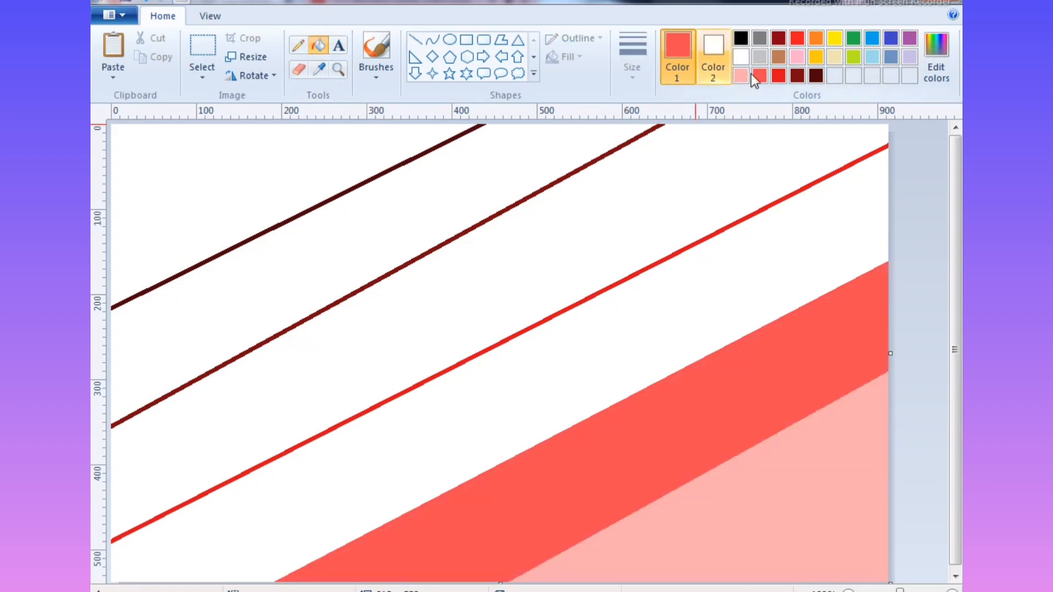
left_click(778, 76)
left_click(679, 295)
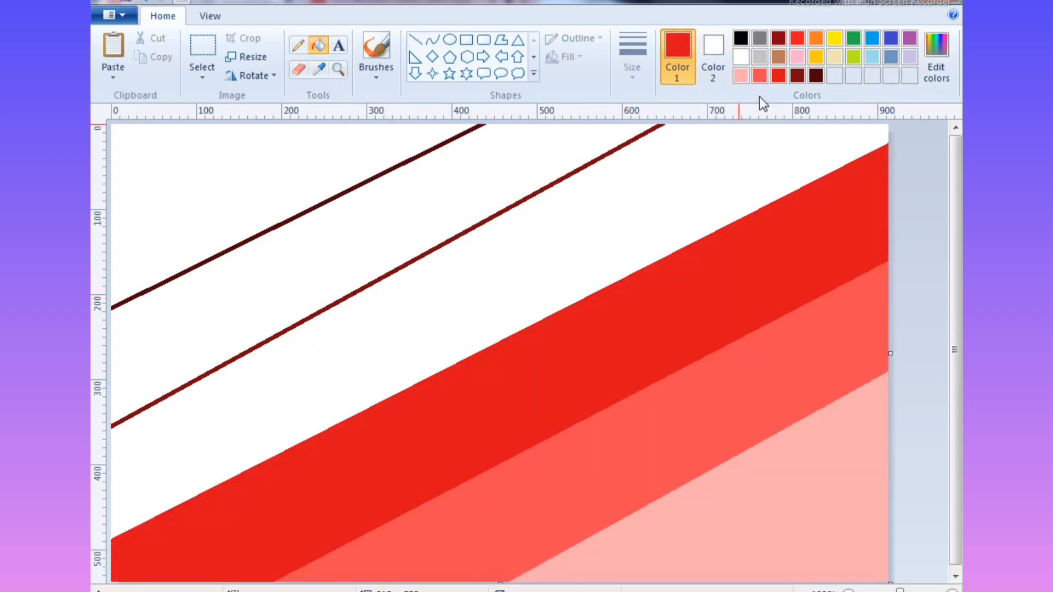
left_click(797, 40)
left_click(723, 233)
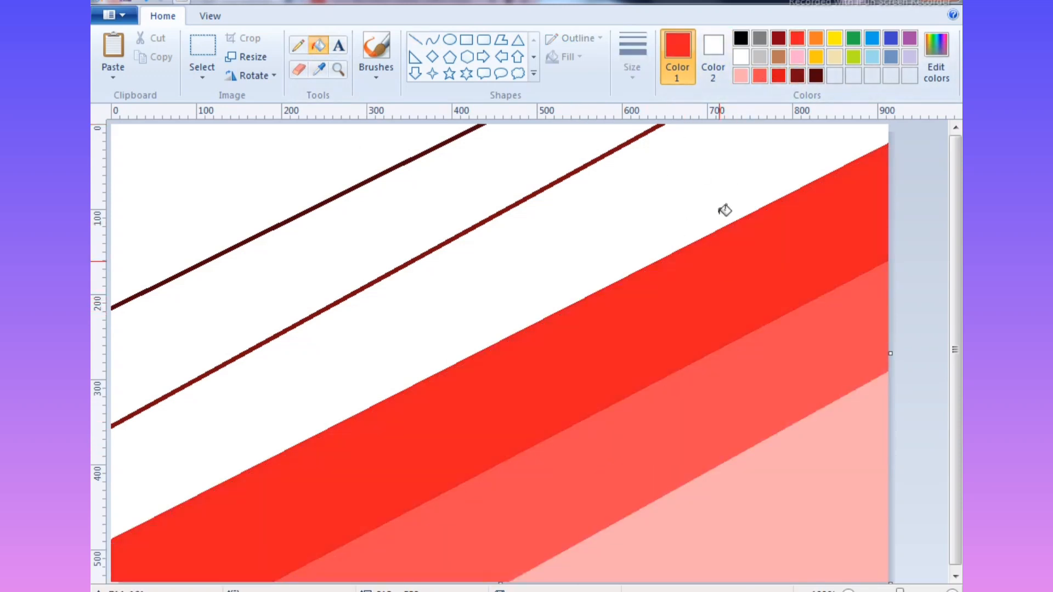
- Fill the remaining three bands toward the upper-left corner with custom bright red, dark red and very dark maroon
left_click(778, 76)
left_click(667, 200)
left_click(796, 76)
left_click(509, 155)
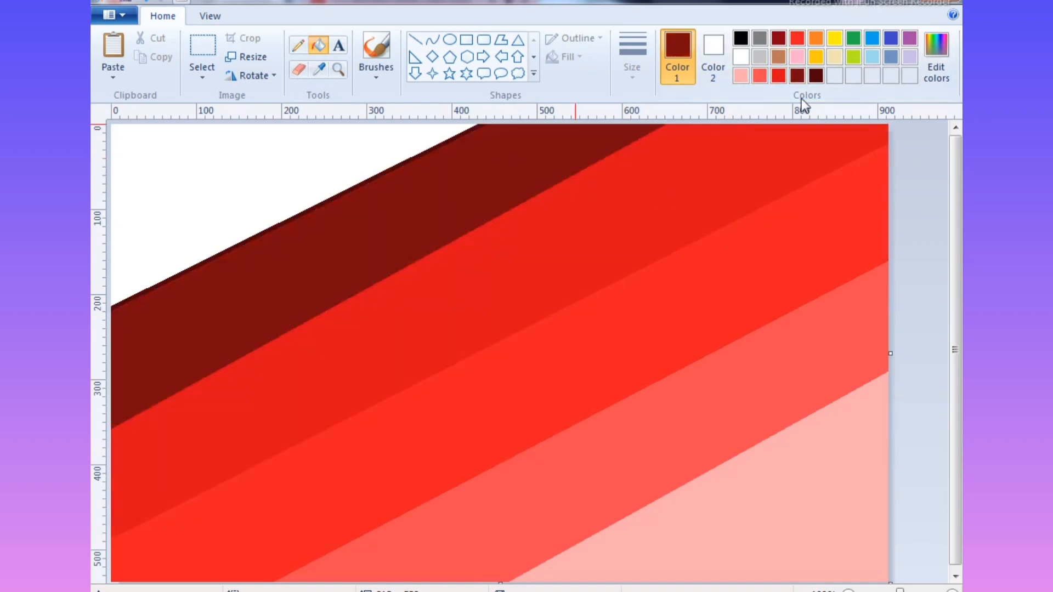
left_click(815, 76)
left_click(257, 173)
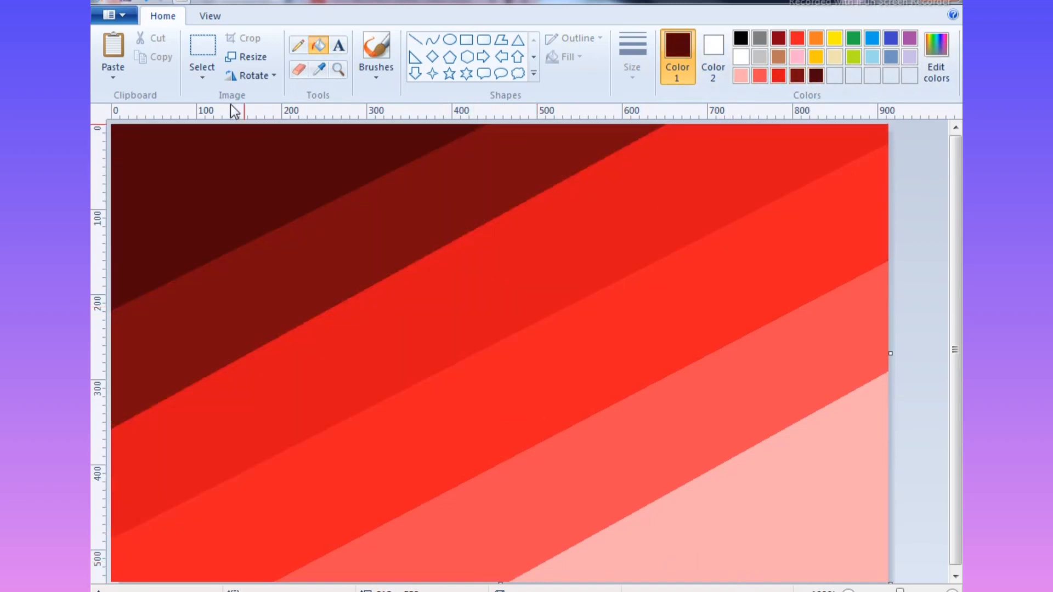
- Resize the image to 1 pixel wide without maintaining the aspect ratio, copying the original width of 913 first
left_click(247, 56)
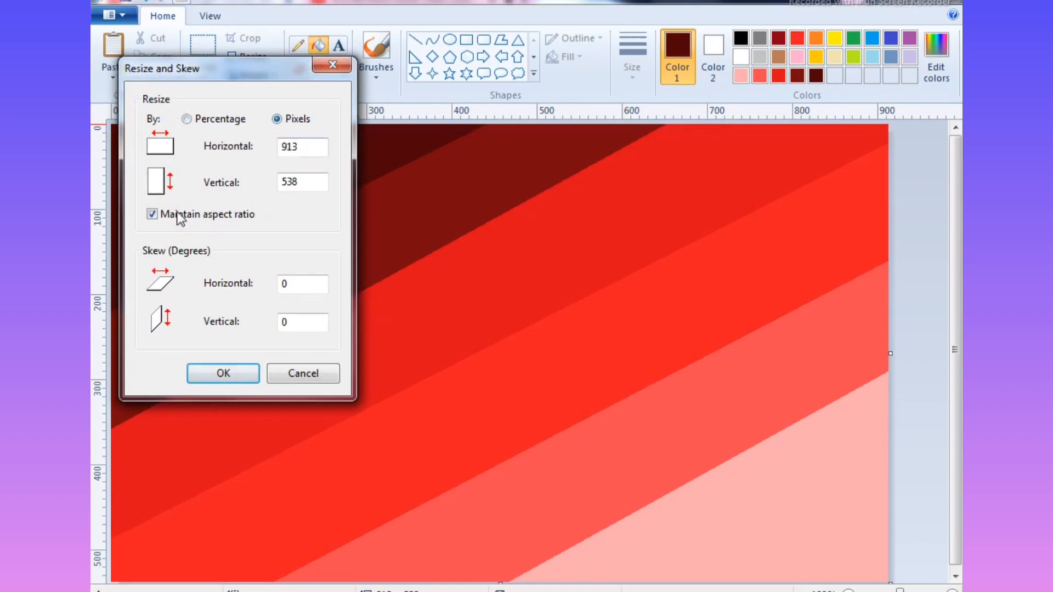
right_click(335, 147)
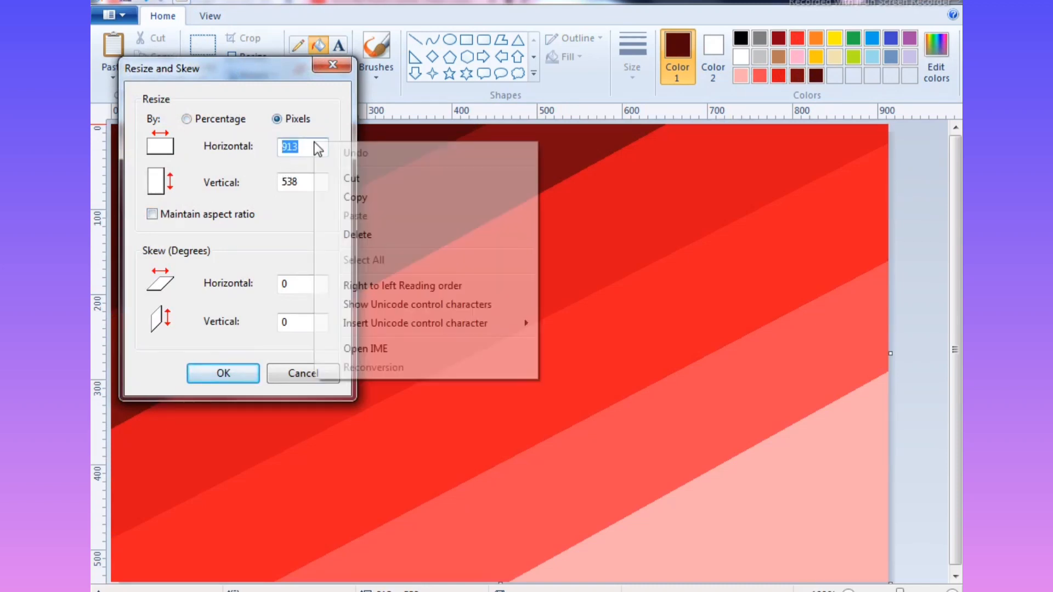
left_click(359, 198)
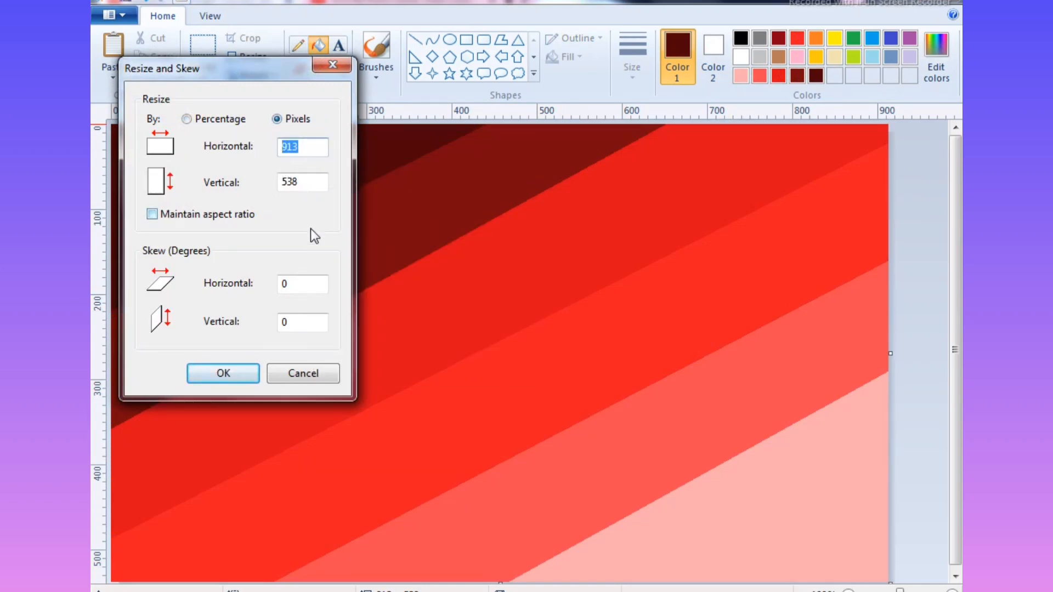
type("1")
key("Return")
- Resize the image back to 913 pixels wide without maintaining the aspect ratio, stretching the bands into a smooth gradient
left_click(252, 64)
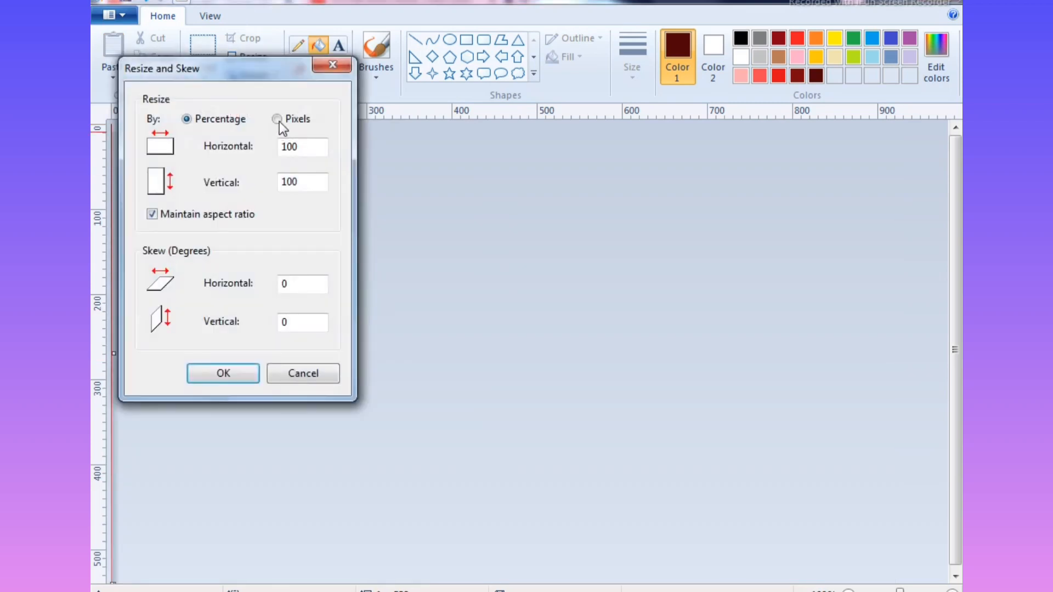
right_click(294, 152)
left_click(326, 211)
key("Return")
- Select and copy the whole gradient, and squash it vertically into the upper part of the canvas, about 340 pixels tall
left_click(202, 72)
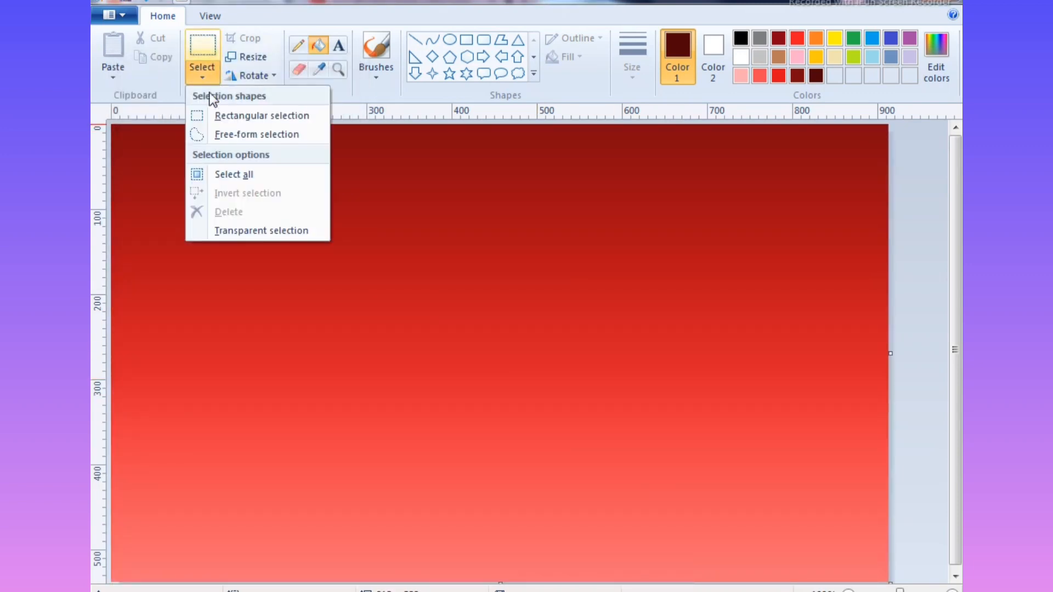
left_click(211, 172)
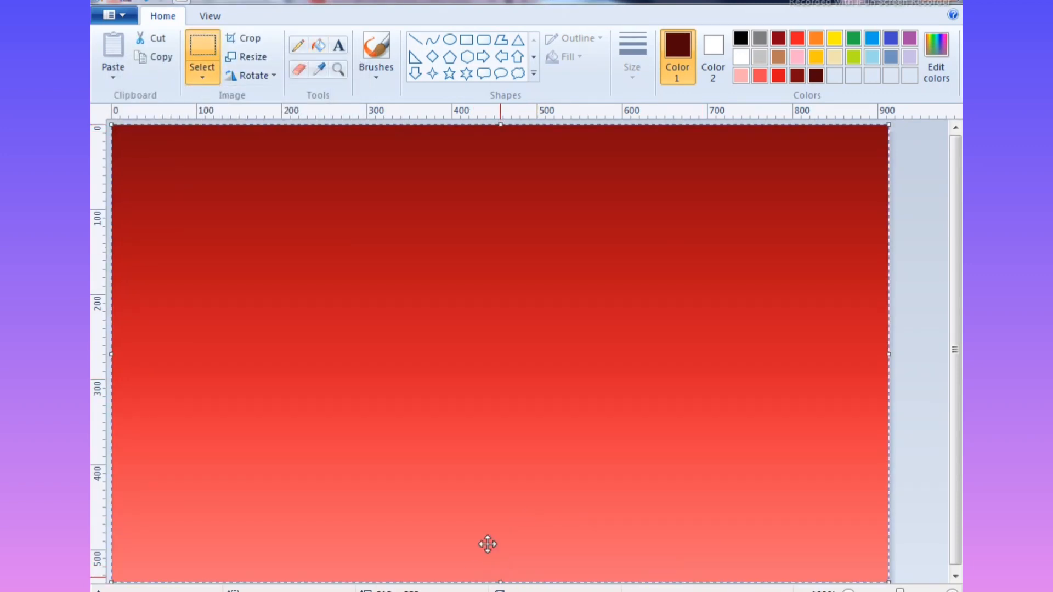
right_click(430, 555)
left_click(475, 393)
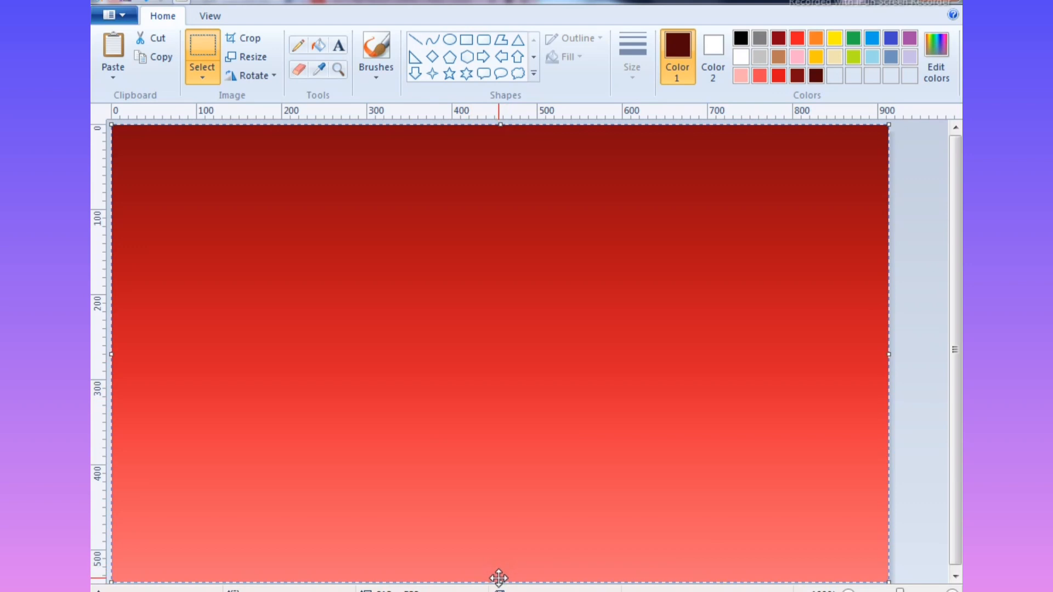
left_click_drag(501, 580, 498, 416)
- Paste the copied gradient and squash it vertically into the empty strip below the first gradient
right_click(459, 318)
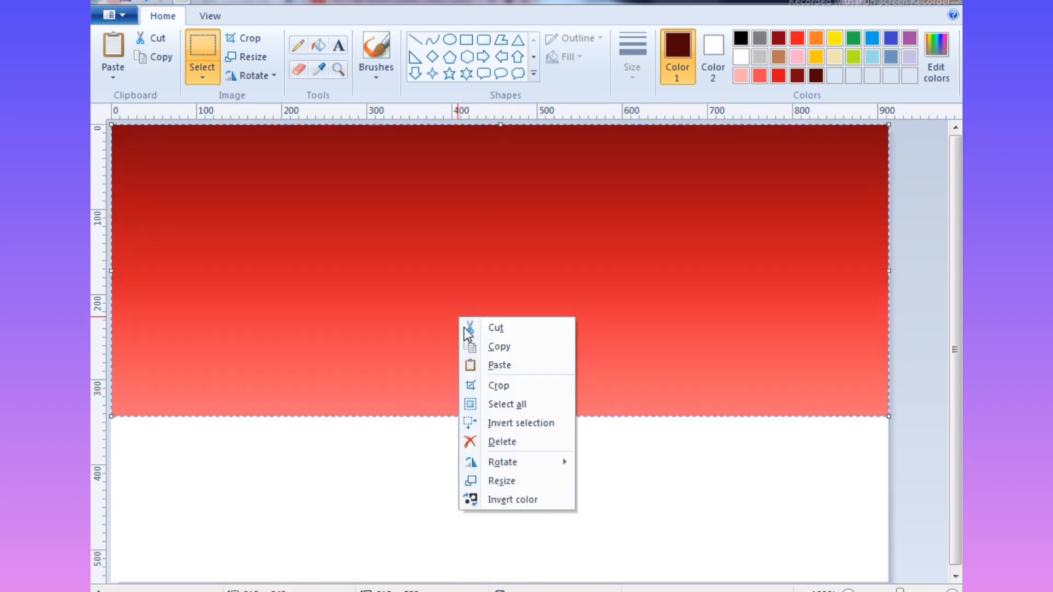
left_click(501, 364)
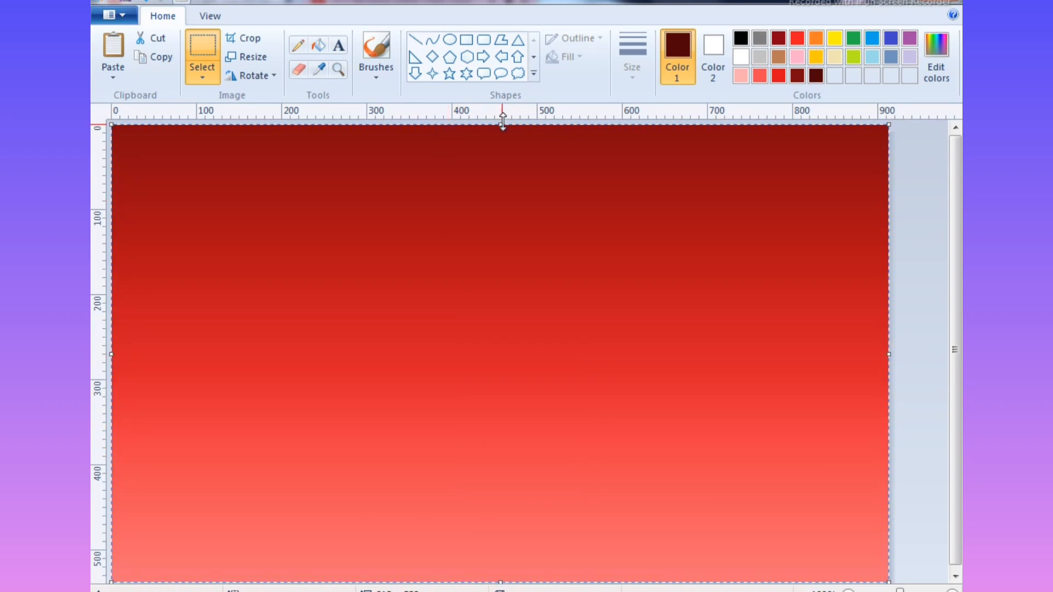
left_click_drag(502, 122, 515, 411)
- Flip the lower gradient section vertically and adjust its size and position to fill the canvas width below the upper gradient
right_click(513, 423)
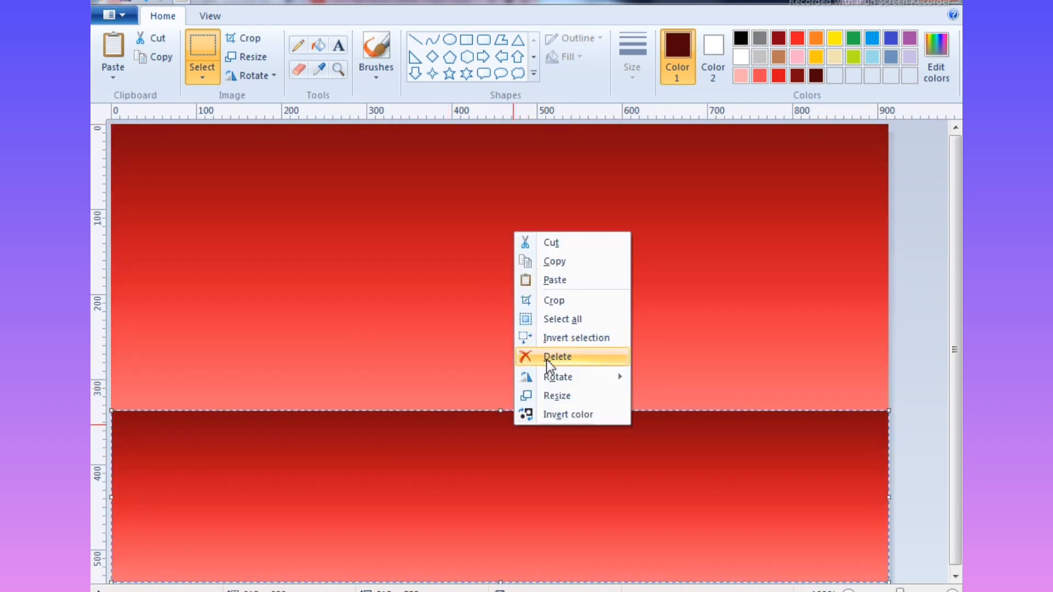
mouse_move(570, 376)
left_click(678, 433)
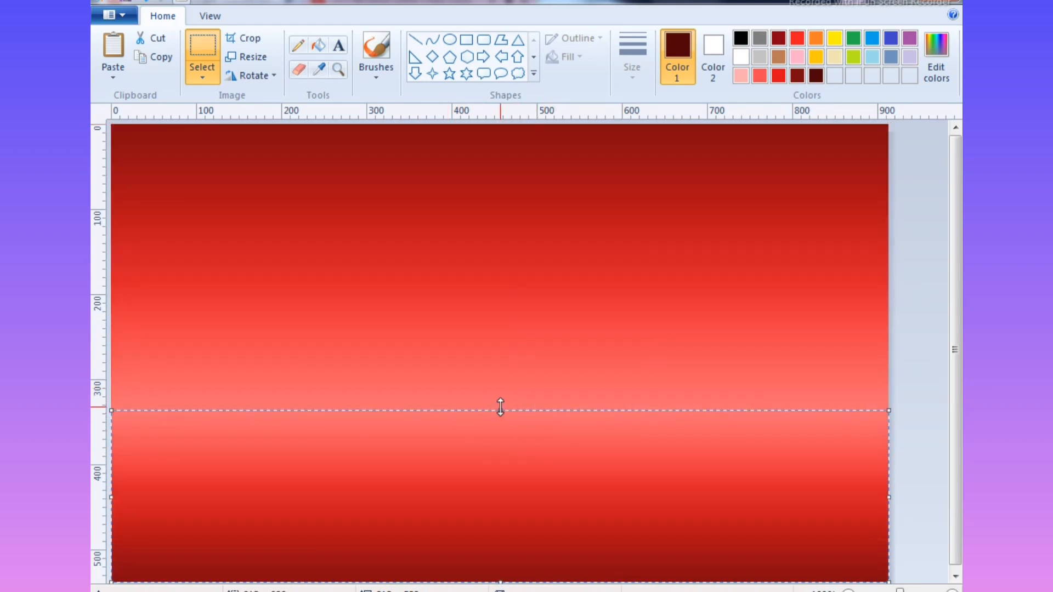
mouse_move(500, 407)
left_mouse_down()
mouse_move(505, 419)
mouse_move(496, 419)
left_mouse_up()
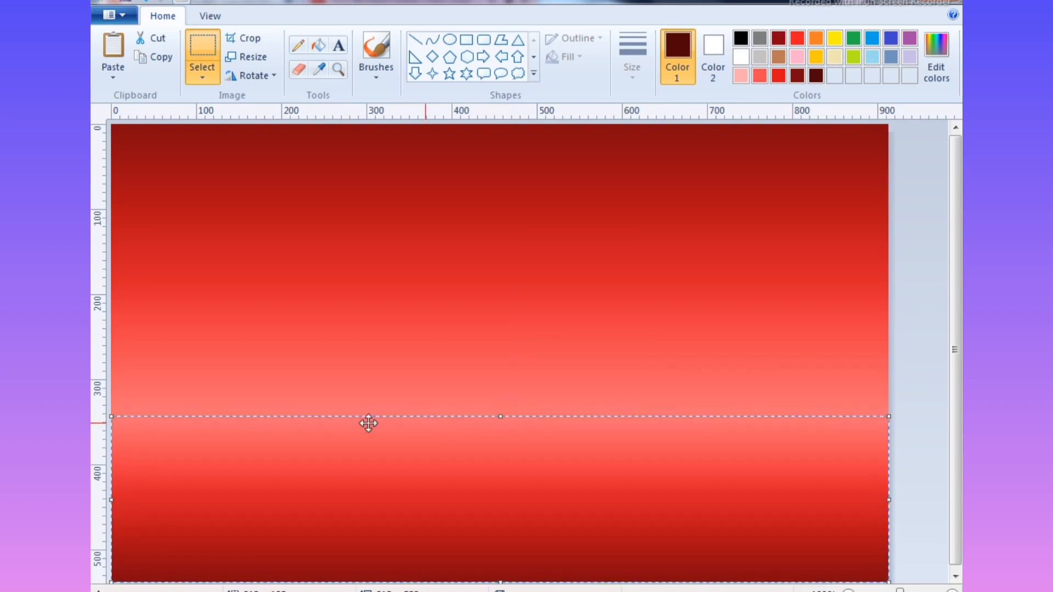
left_click_drag(515, 472, 512, 472)
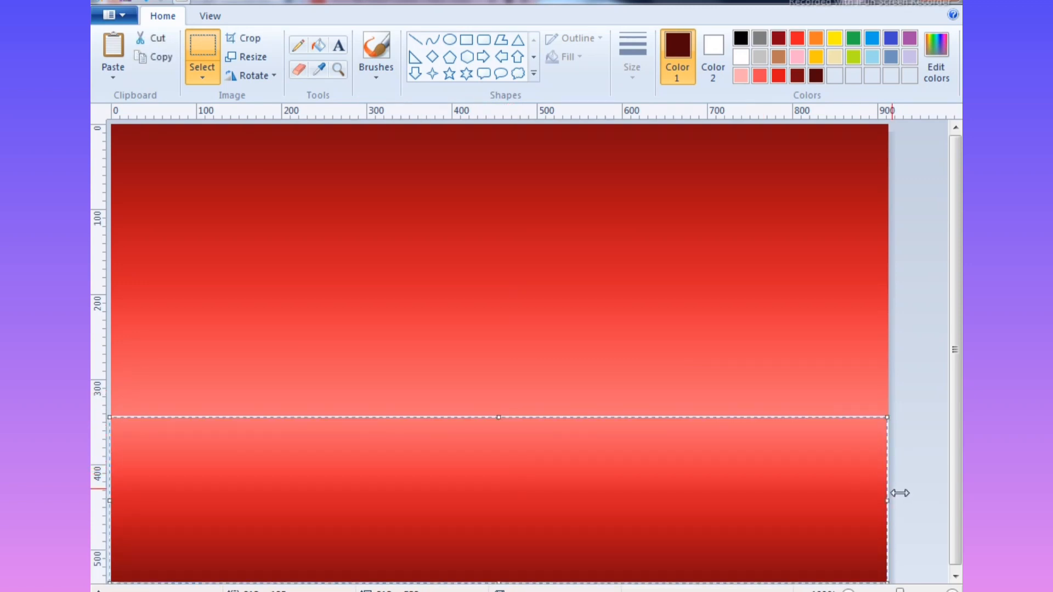
left_click_drag(893, 500, 901, 500)
left_click(571, 265)
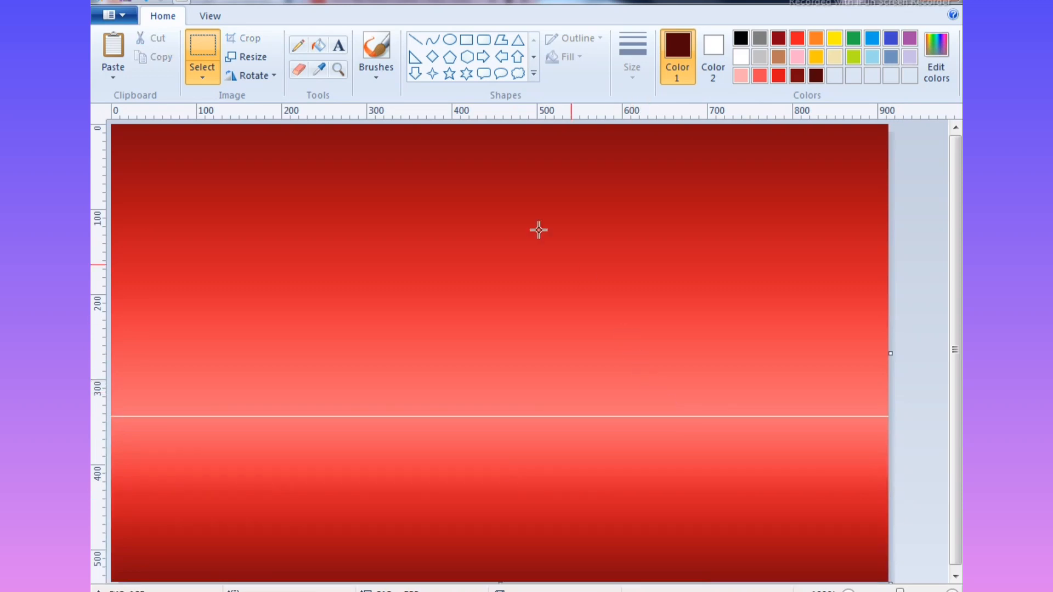
- Draw a dark maroon horizontal line across the full canvas width, covering the white seam between the two gradients
left_click(415, 39)
left_click(632, 58)
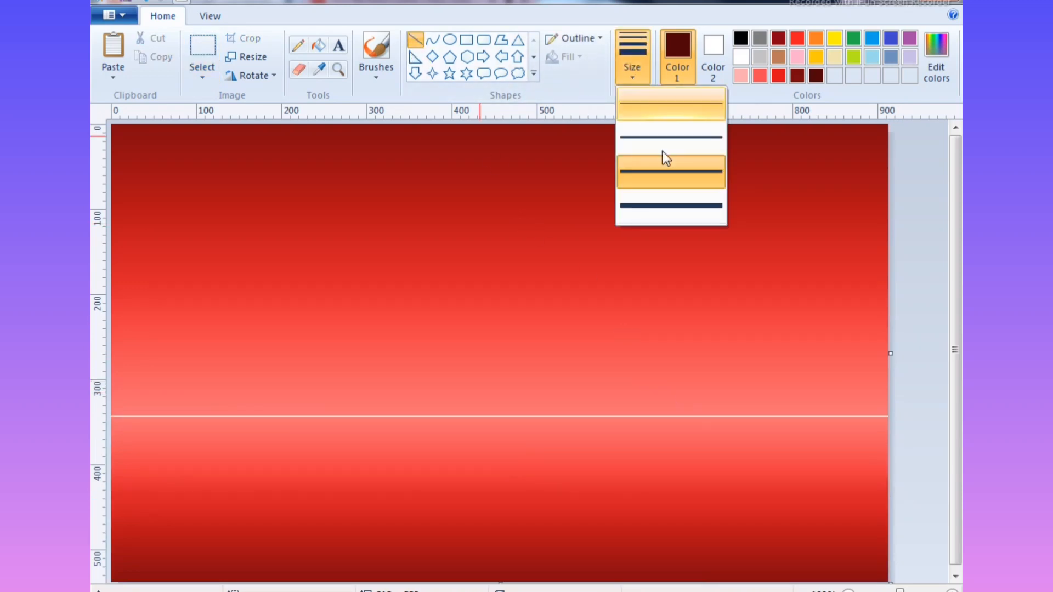
left_click(116, 416)
left_click_drag(118, 418, 691, 418)
left_click_drag(762, 451, 956, 450)
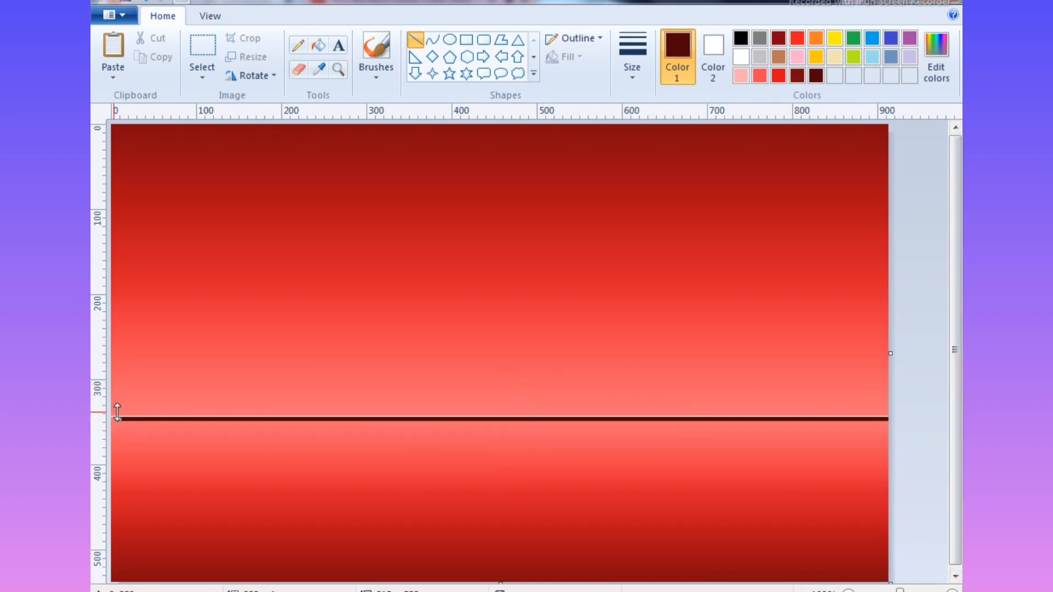
left_click_drag(511, 420, 473, 418)
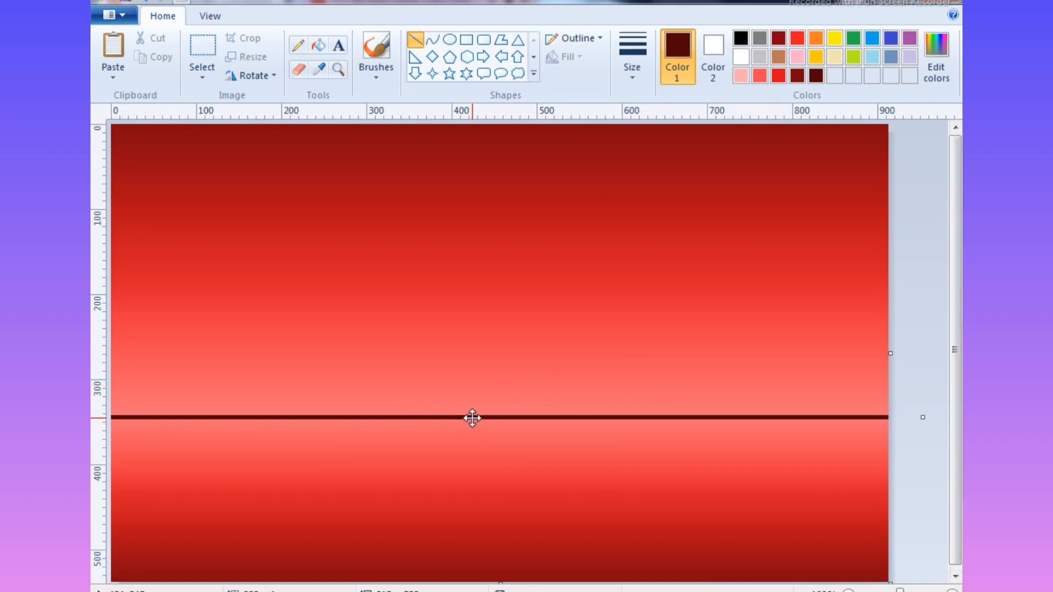
left_click(480, 332)
- Paint dark maroon rolling hills along the horizon with the thickest brush, and straighten their lower edge
left_click(379, 58)
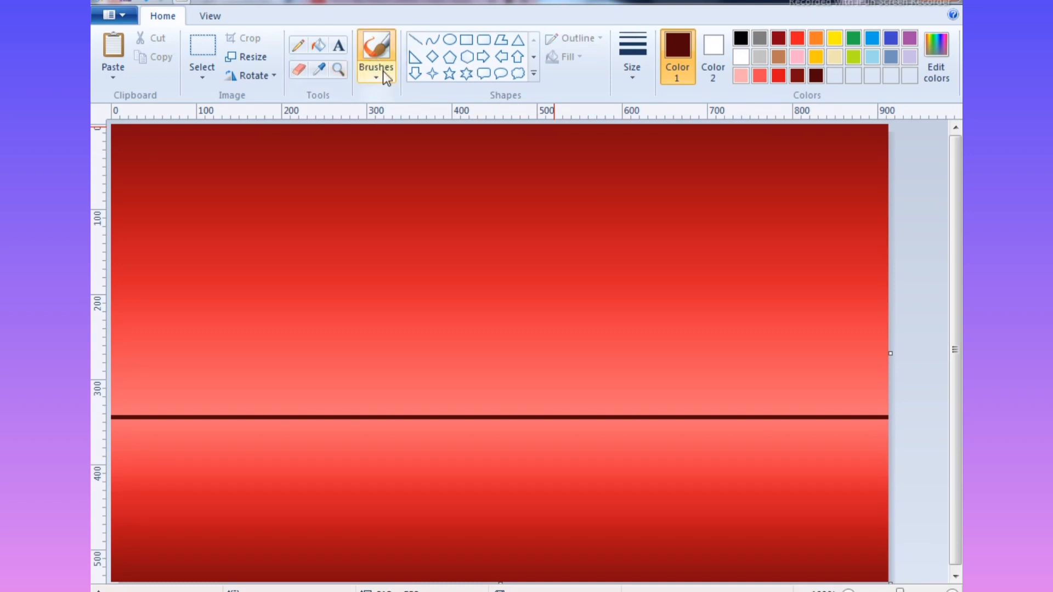
left_click(633, 61)
left_click(652, 207)
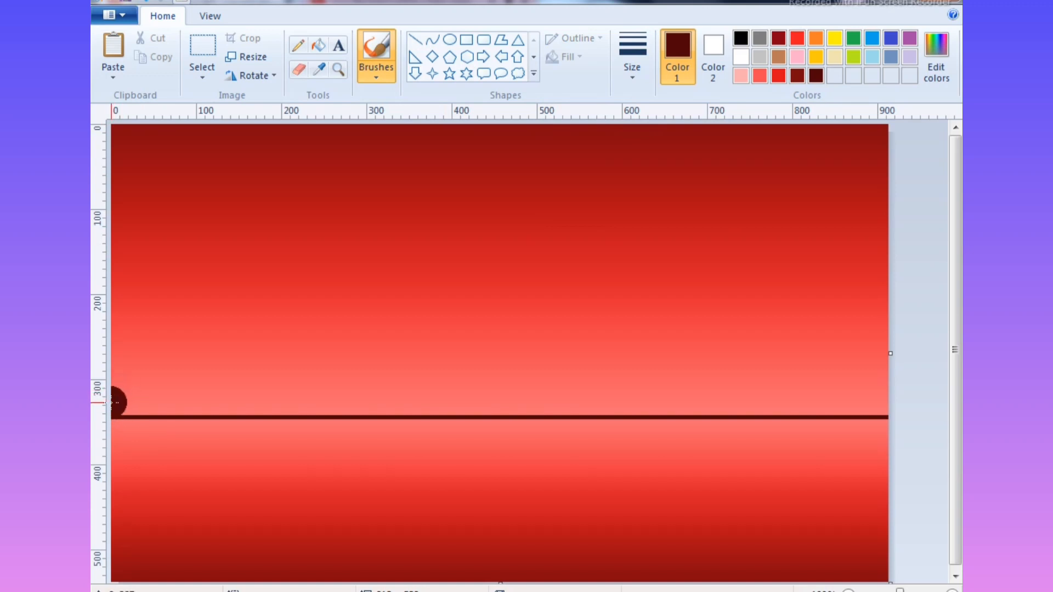
mouse_move(113, 403)
left_mouse_down()
mouse_move(169, 405)
mouse_move(191, 389)
mouse_move(203, 394)
mouse_move(181, 401)
mouse_move(262, 391)
mouse_move(247, 402)
mouse_move(313, 405)
mouse_move(491, 384)
mouse_move(588, 401)
mouse_move(875, 398)
mouse_move(875, 408)
mouse_move(424, 403)
left_mouse_up()
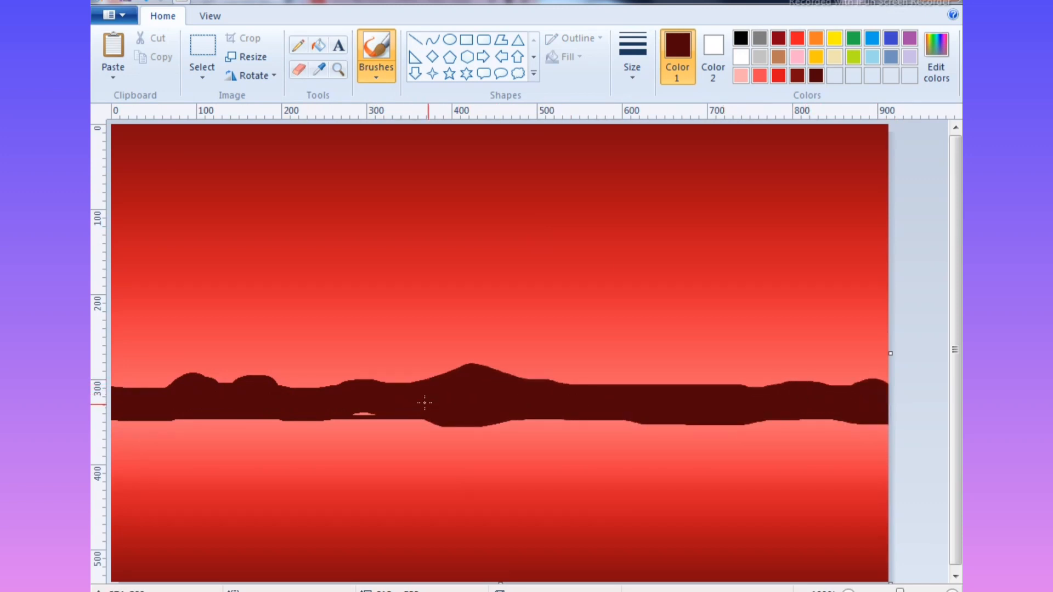
left_click_drag(248, 411, 155, 402)
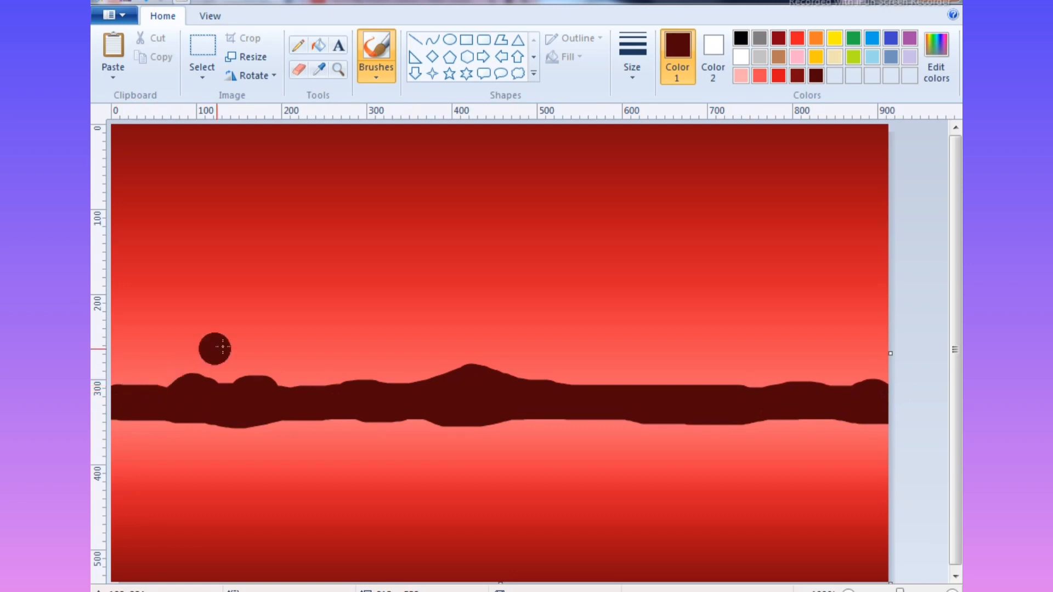
mouse_move(693, 387)
left_mouse_down()
mouse_move(763, 398)
mouse_move(843, 390)
left_mouse_up()
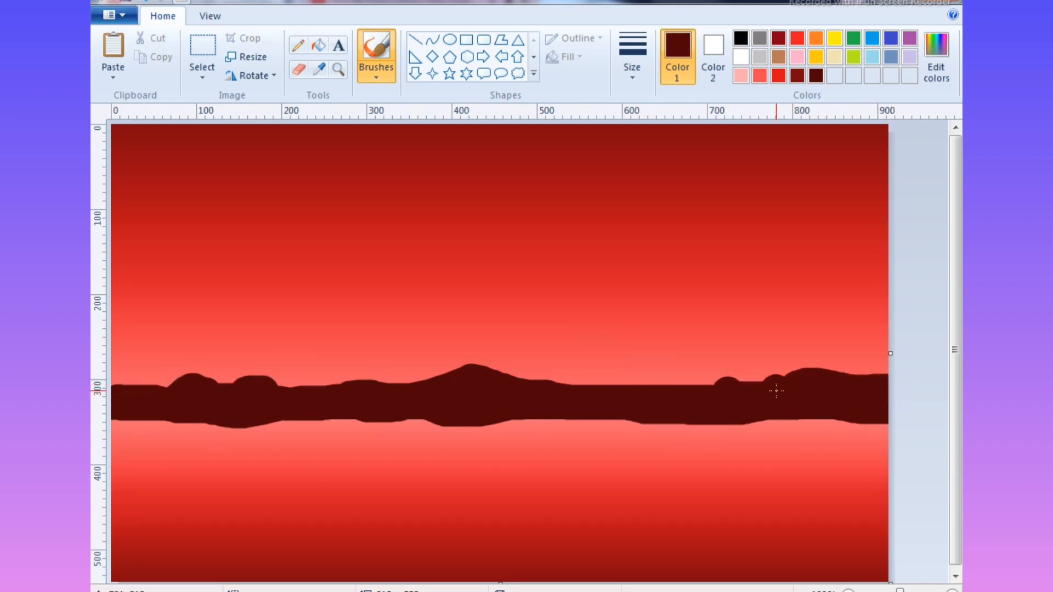
left_click_drag(129, 383, 400, 382)
left_click_drag(613, 384, 694, 391)
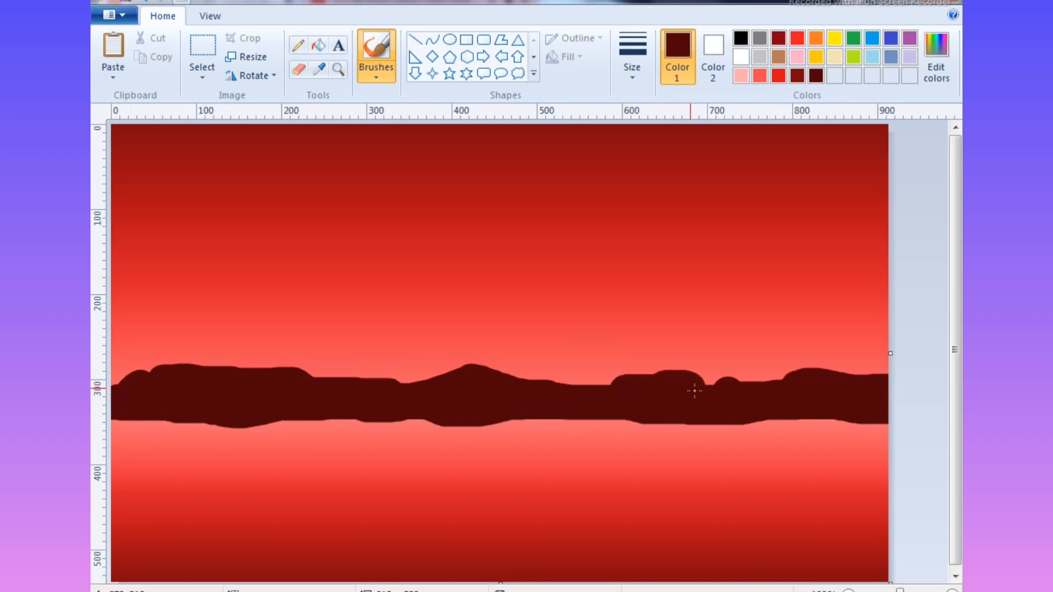
mouse_move(117, 366)
left_mouse_down()
mouse_move(529, 376)
mouse_move(665, 399)
left_mouse_up()
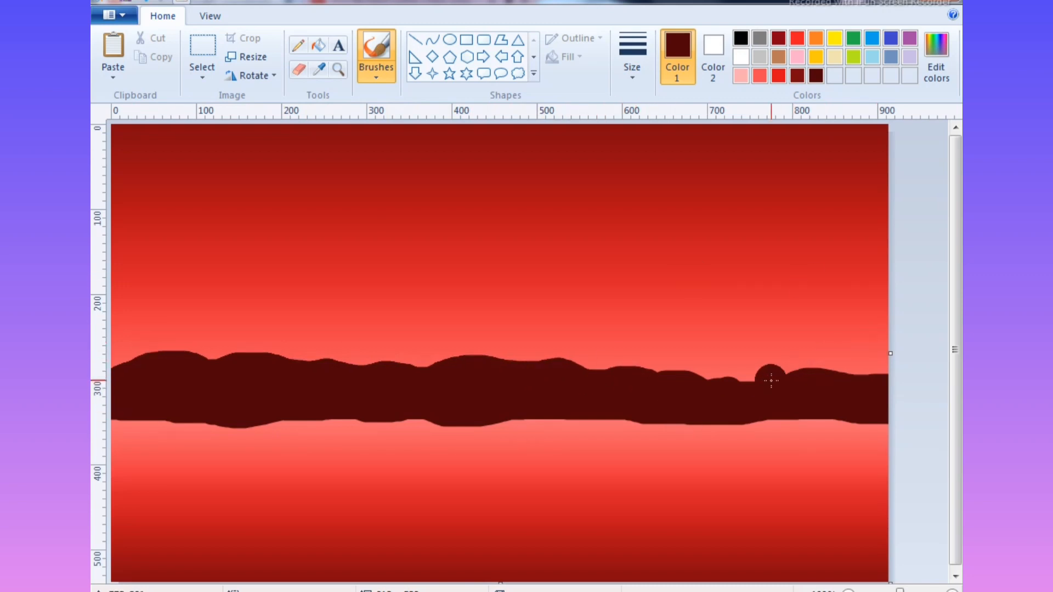
mouse_move(767, 377)
left_mouse_down()
mouse_move(808, 364)
mouse_move(900, 374)
mouse_move(689, 370)
mouse_move(747, 388)
mouse_move(679, 372)
mouse_move(612, 365)
left_mouse_up()
left_click(519, 350)
key("ctrl+z")
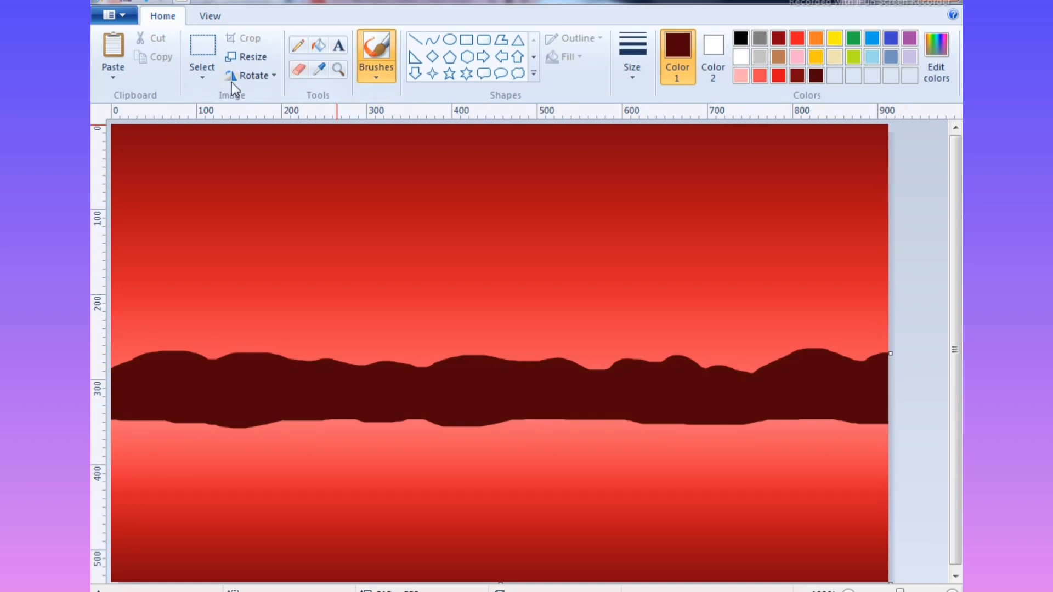
left_click(203, 70)
left_click(217, 114)
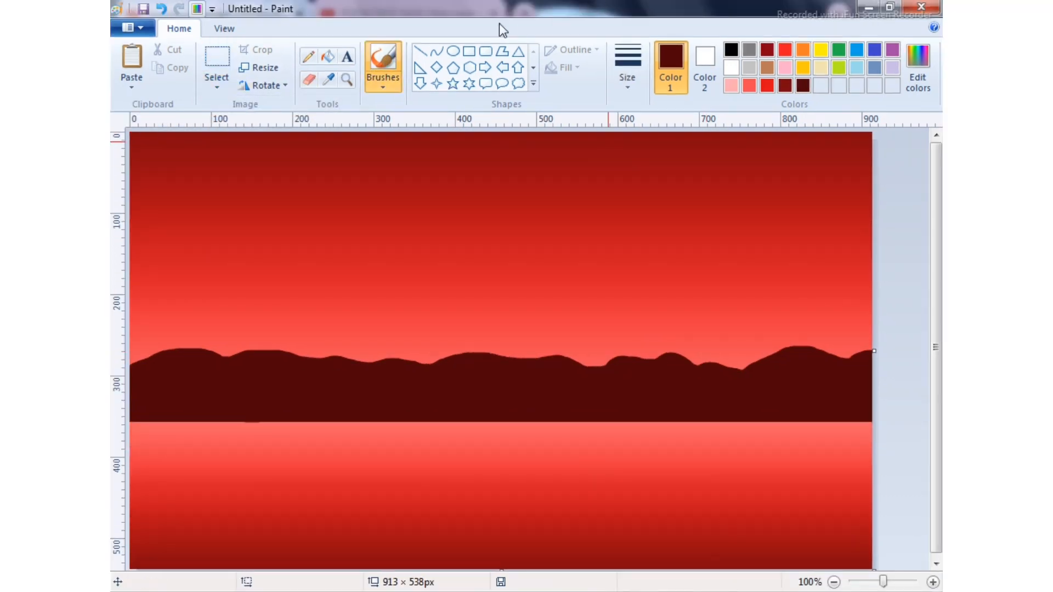
- Draw a filled white circle for the moon, about 162 by 151 px, in the sky just right of center
left_click(453, 47)
left_click(627, 65)
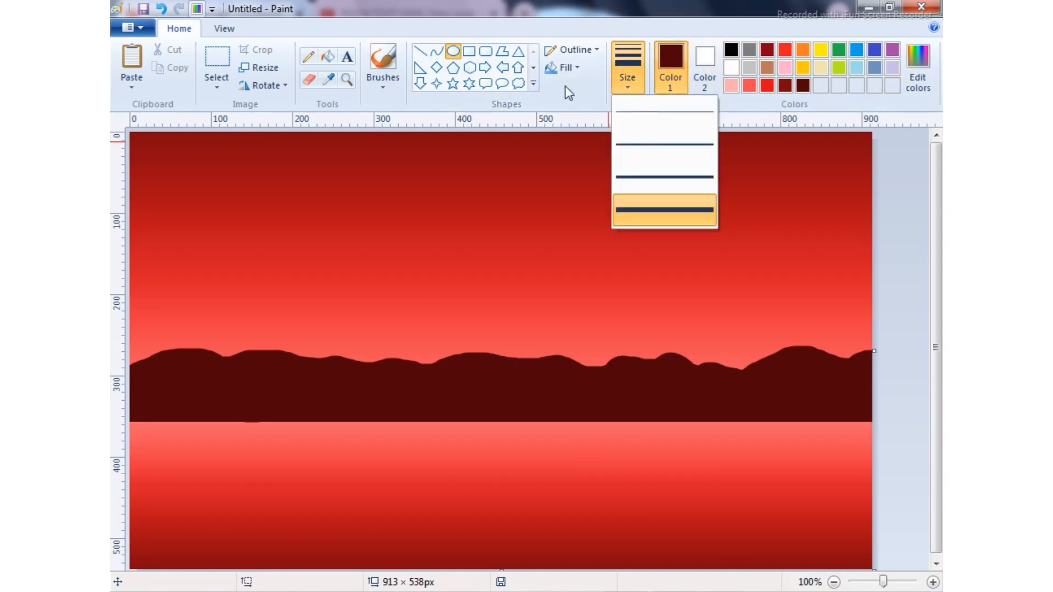
left_click(565, 67)
left_click(581, 106)
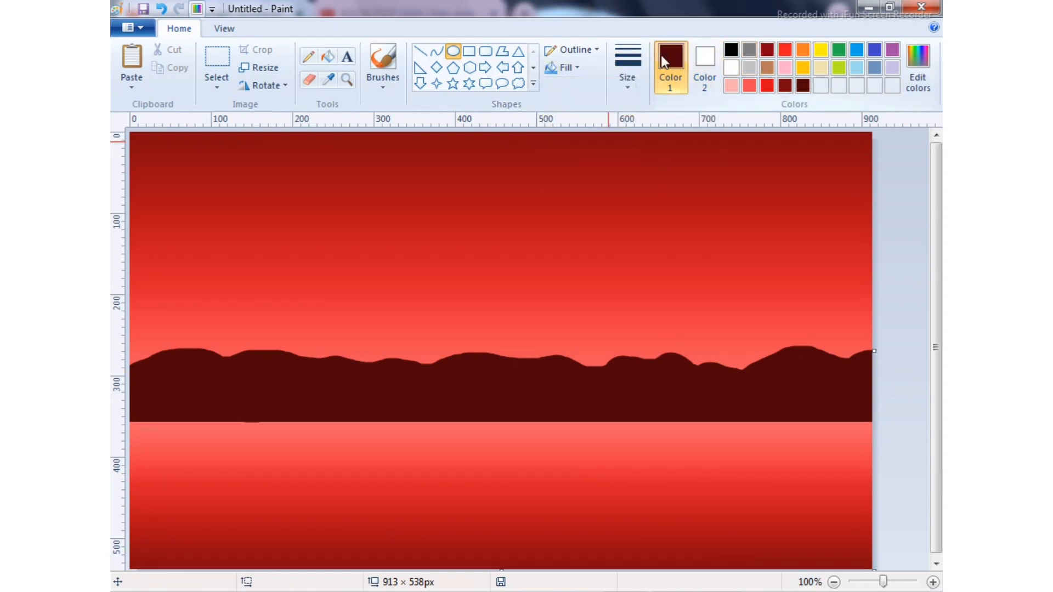
left_click(730, 67)
left_click_drag(479, 156, 611, 280)
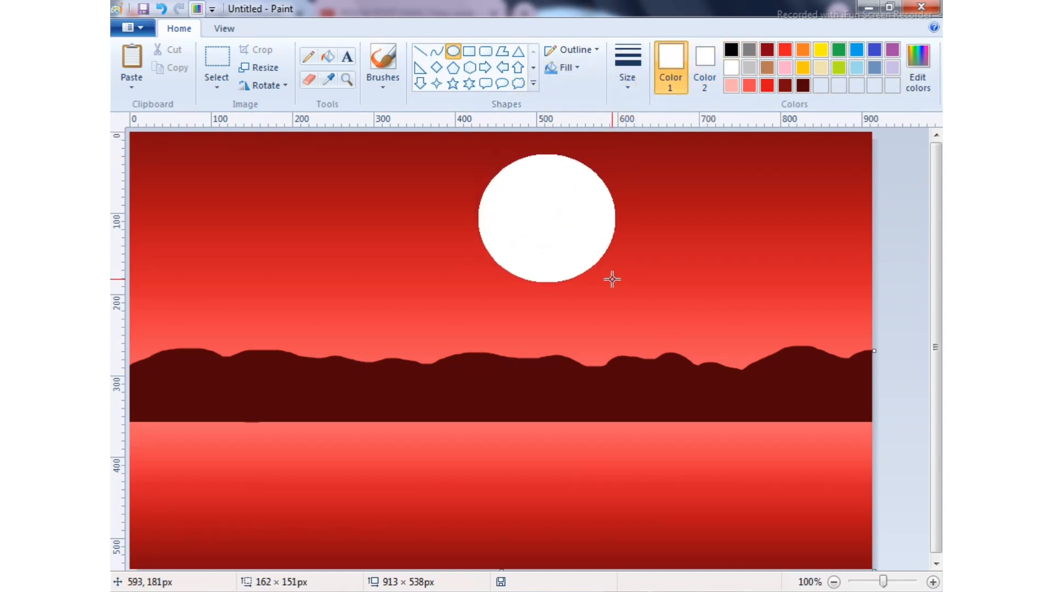
left_click(508, 301)
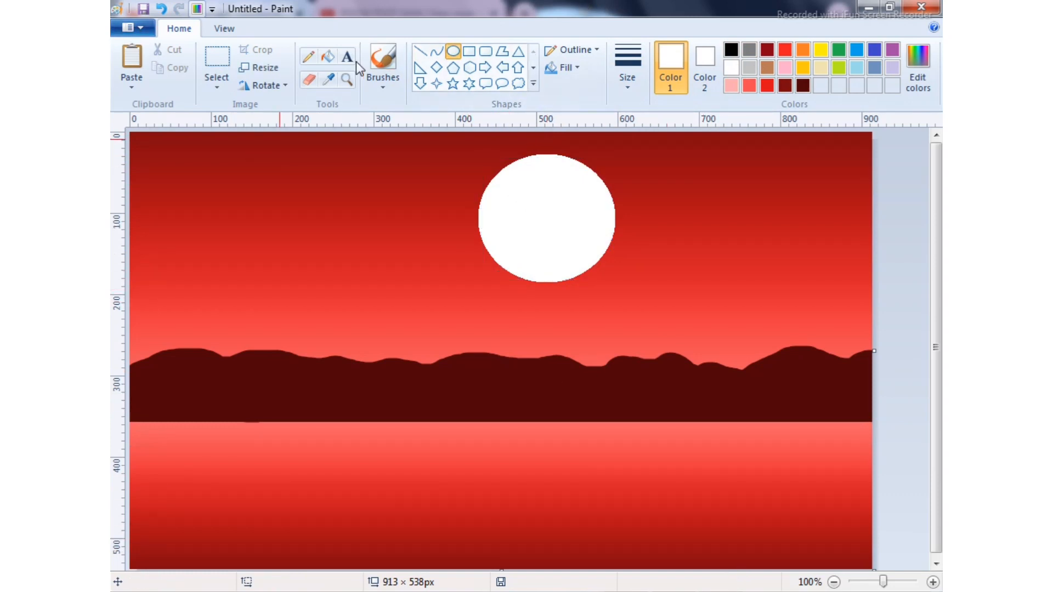
- Redo the black hills and draw three filled black rectangles of decreasing size on them as house walls, left of the moon
left_click(469, 51)
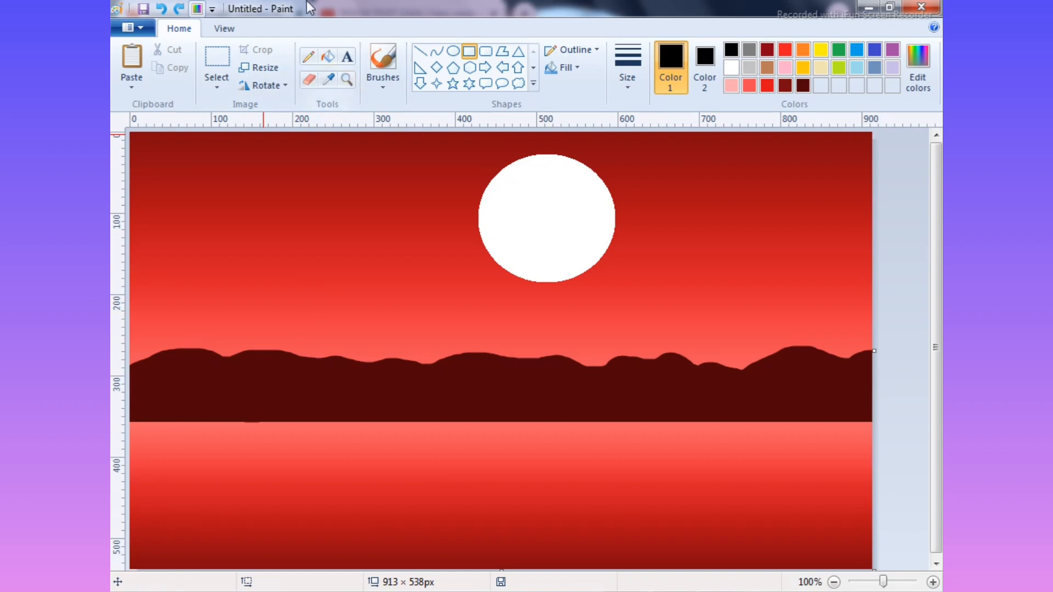
key("ctrl+y")
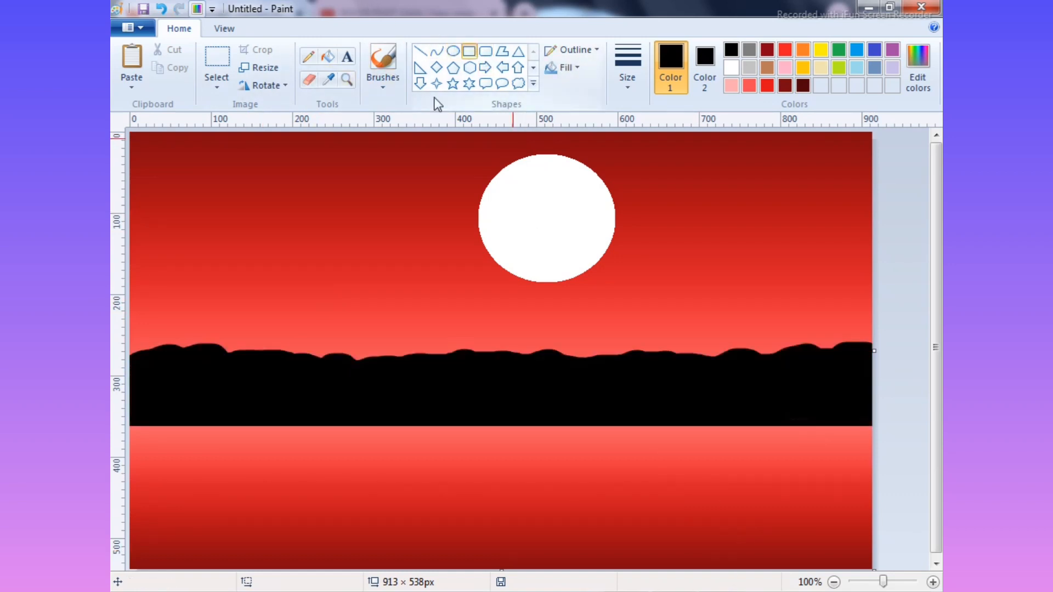
left_click_drag(188, 282, 291, 372)
left_click_drag(240, 315, 253, 316)
left_click(216, 390)
left_click_drag(324, 308, 383, 366)
left_click_drag(395, 319, 442, 366)
left_click(393, 404)
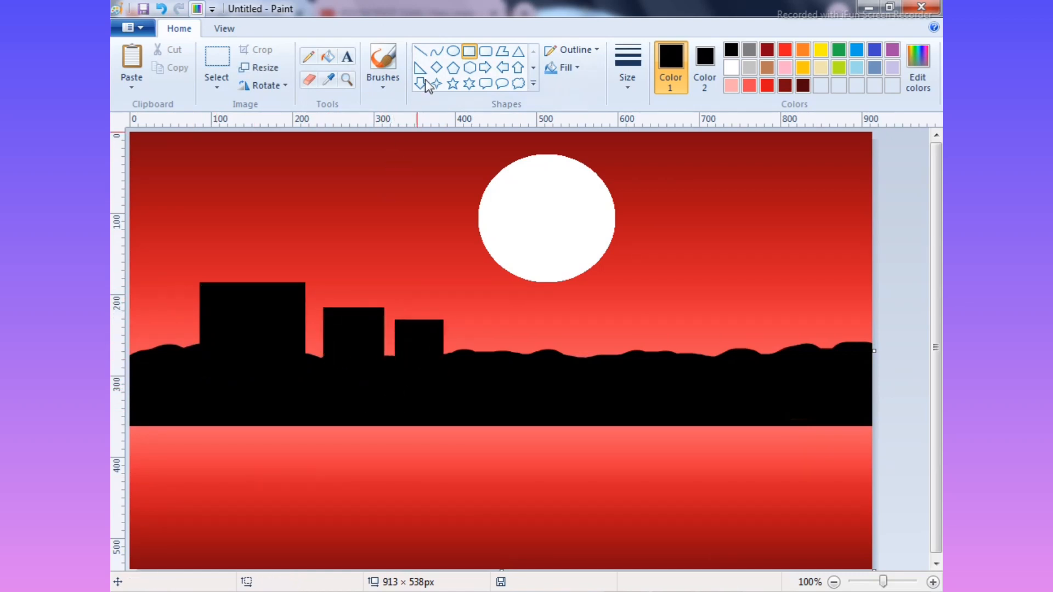
- Add a filled black triangular roof to each of the three houses, slightly wider than its walls
left_click(518, 51)
left_click_drag(176, 283, 320, 217)
left_click(295, 334)
left_click_drag(310, 307, 392, 259)
left_click(327, 377)
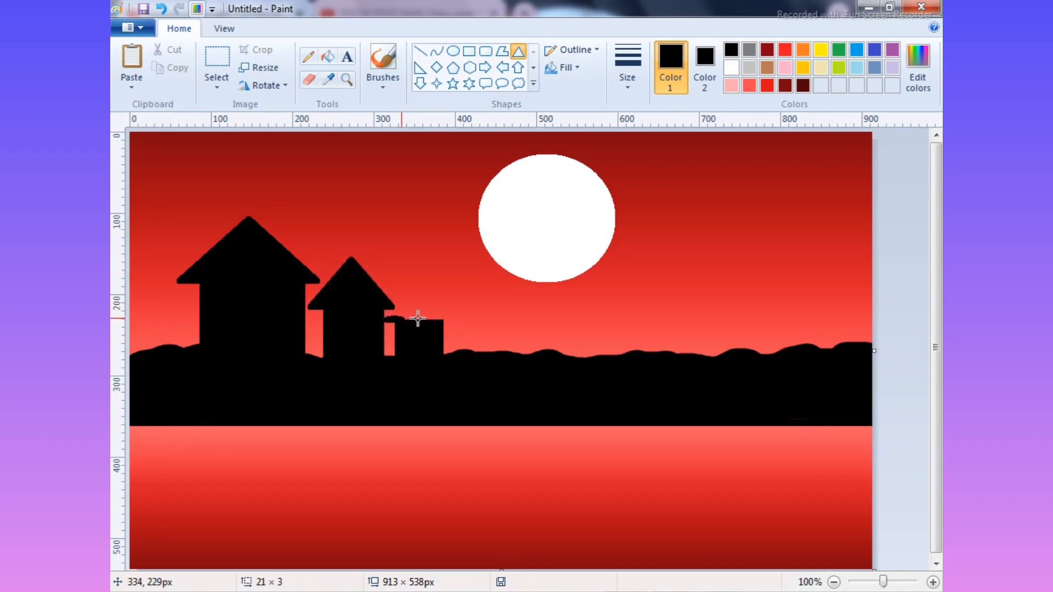
left_click_drag(418, 318, 444, 294)
key("ctrl+z")
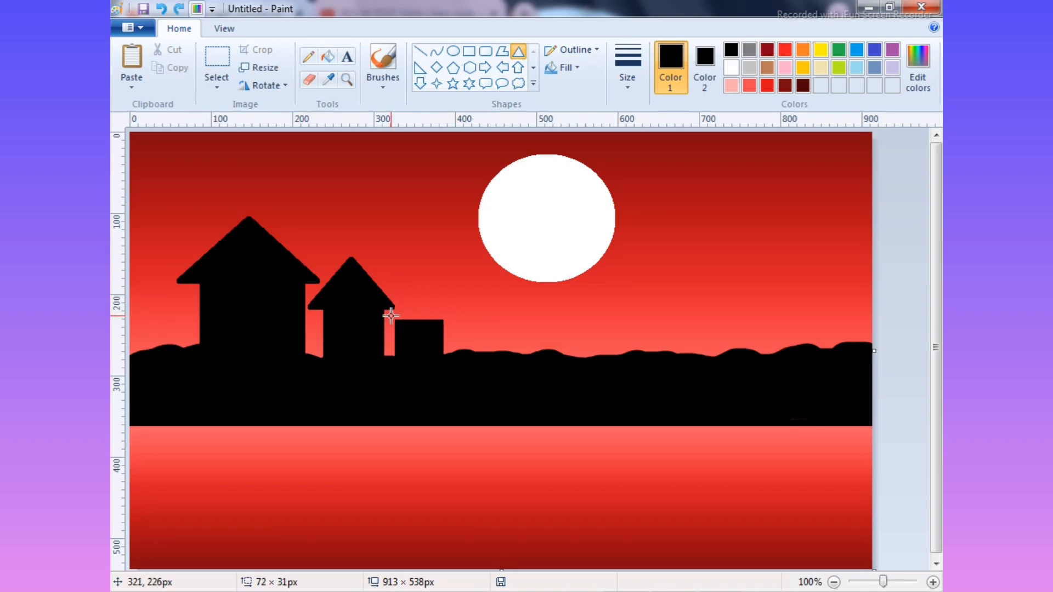
left_click_drag(391, 316, 448, 288)
left_click(446, 388)
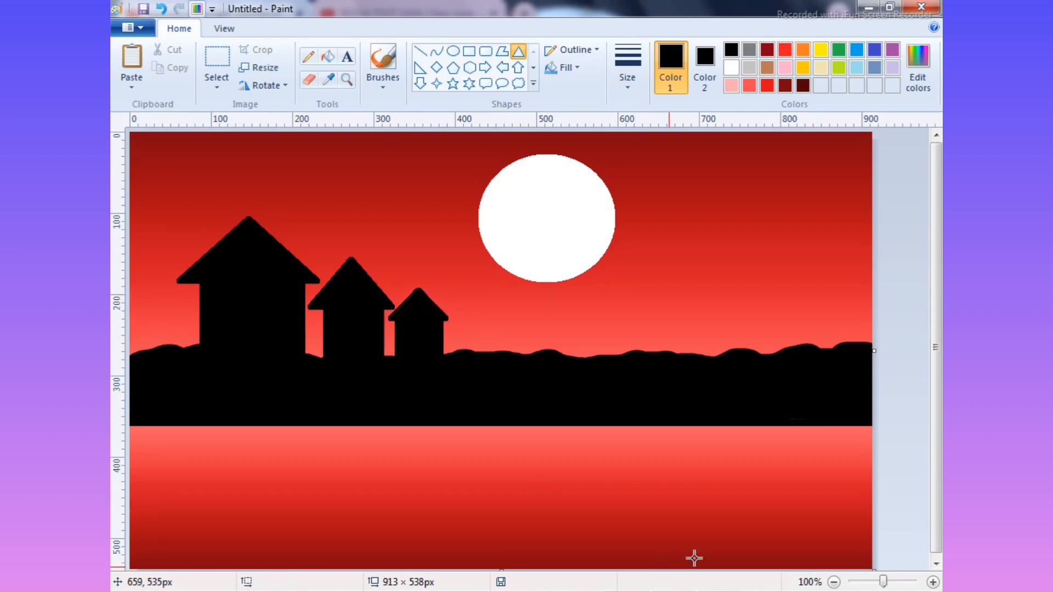
- Draw two thin black vertical lamp posts left of the largest house, the first about 167 px tall and the second shorter
left_click(420, 51)
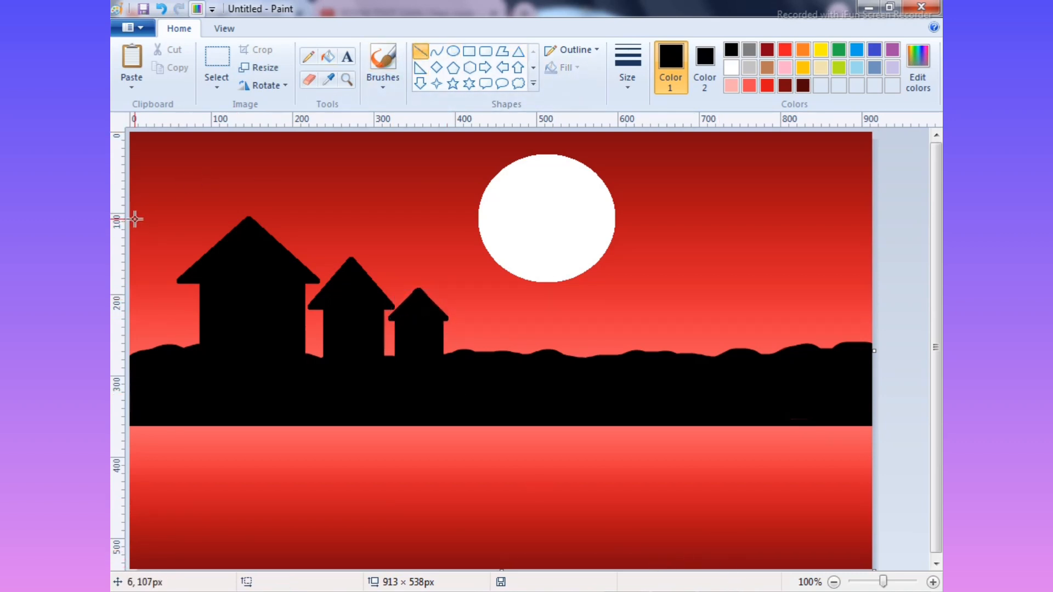
left_click_drag(140, 228, 141, 364)
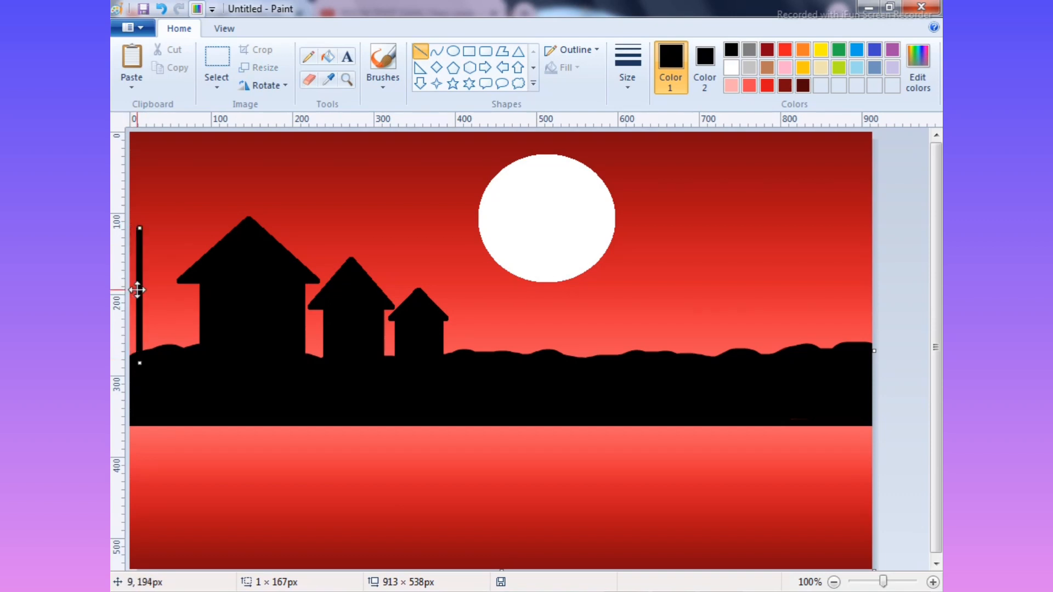
left_click(627, 87)
left_click(650, 136)
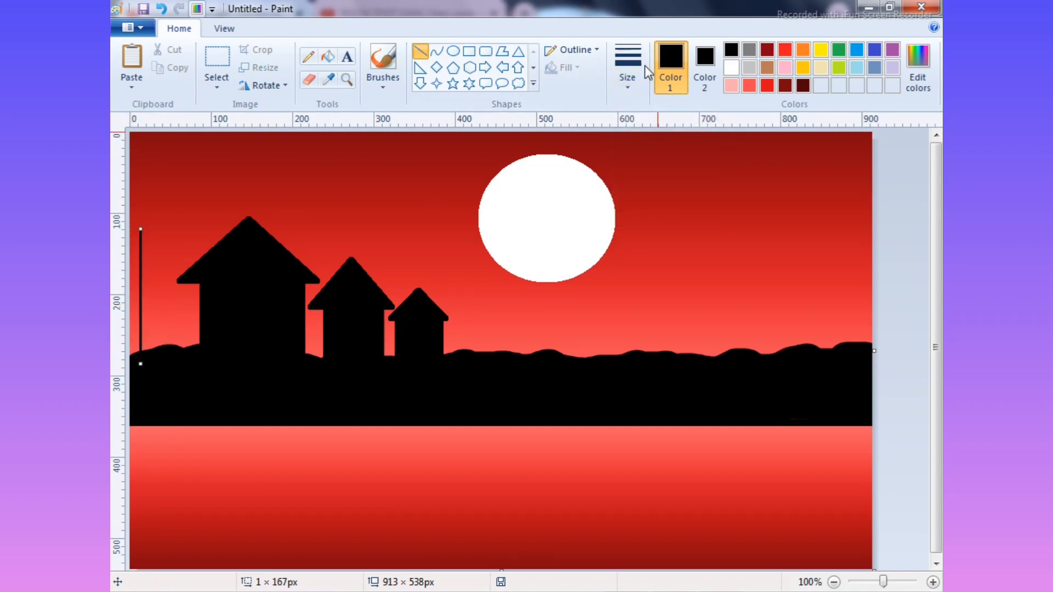
left_click(627, 85)
left_click(663, 157)
left_click(317, 359)
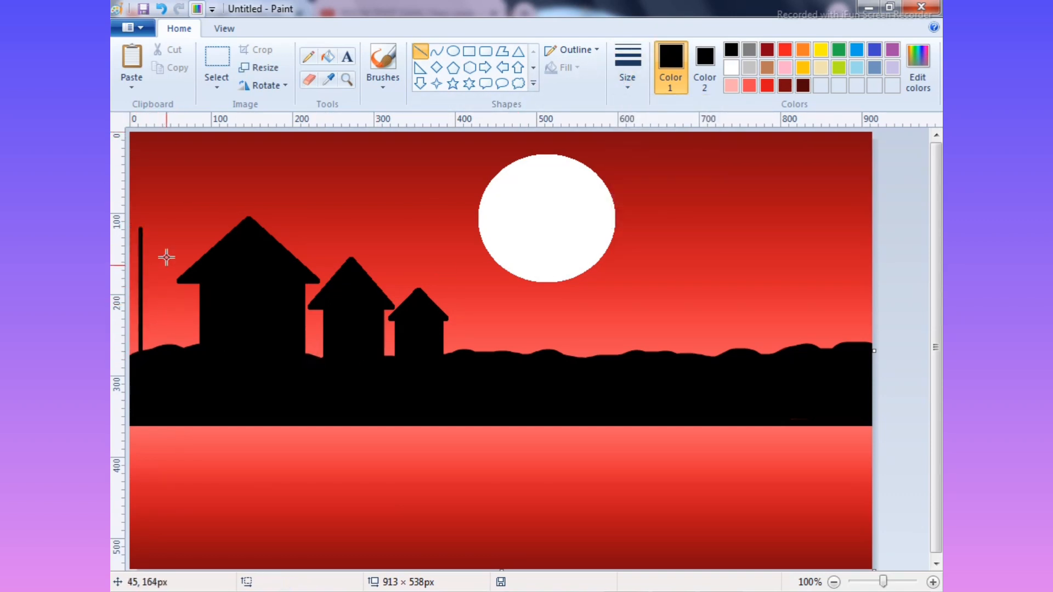
left_click_drag(163, 243, 163, 356)
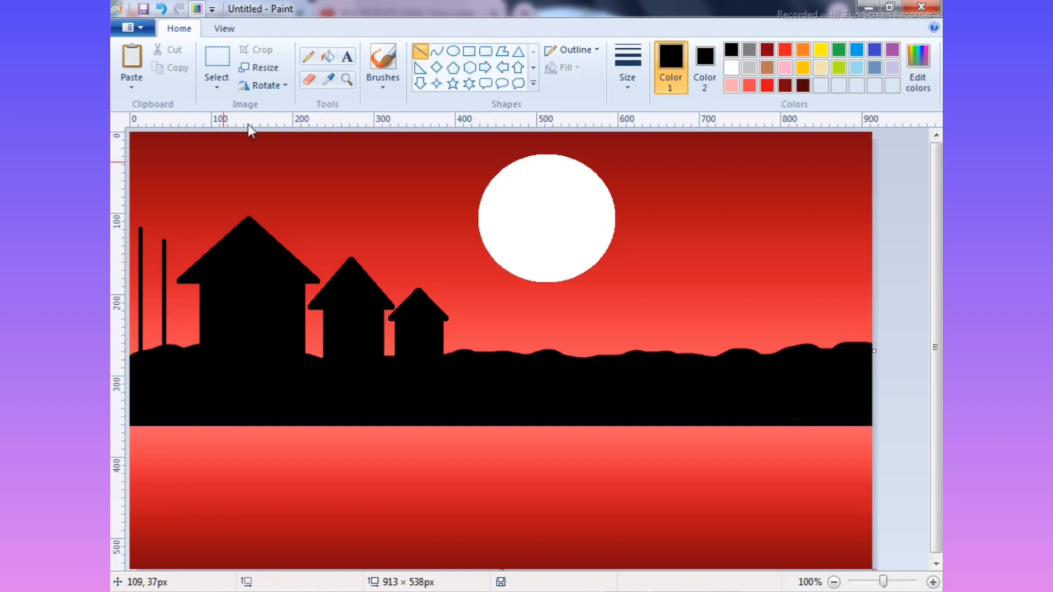
- Draw a small yellow circle with a black outline on top of each lamp post
left_click(453, 51)
left_click(704, 59)
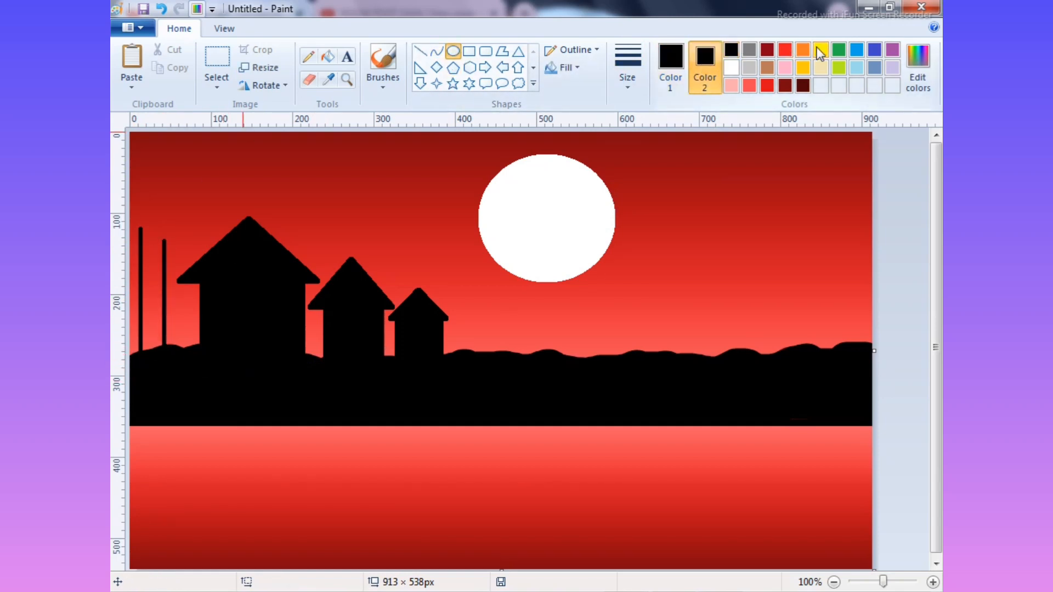
left_click(821, 50)
left_click_drag(134, 235, 174, 232)
left_click(218, 384)
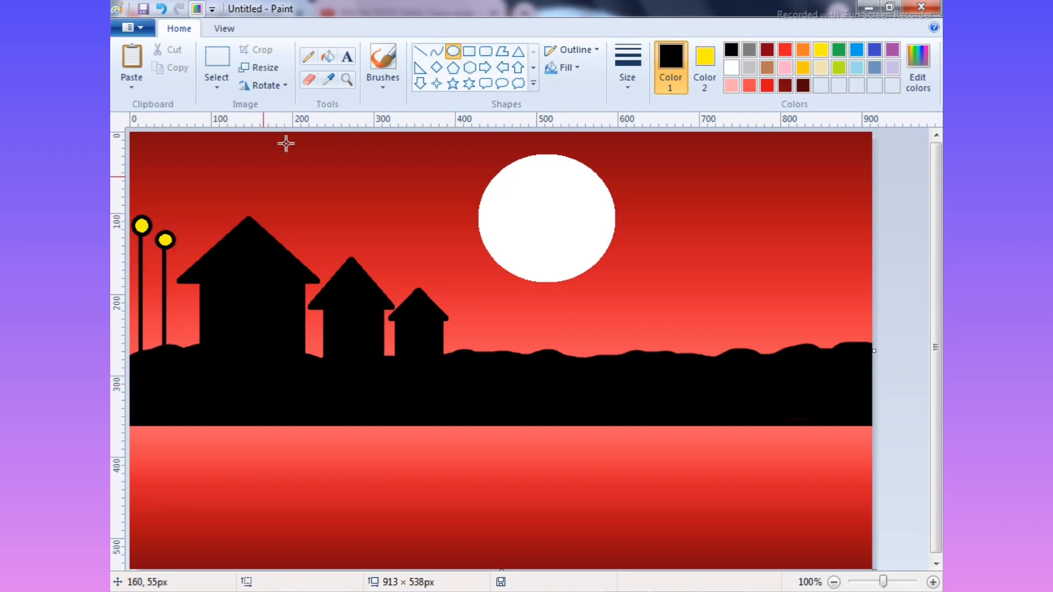
- Draw a filled yellow rectangular door on each of the three black houses, centred in the walls and decreasing in size
left_click(821, 50)
left_click(468, 51)
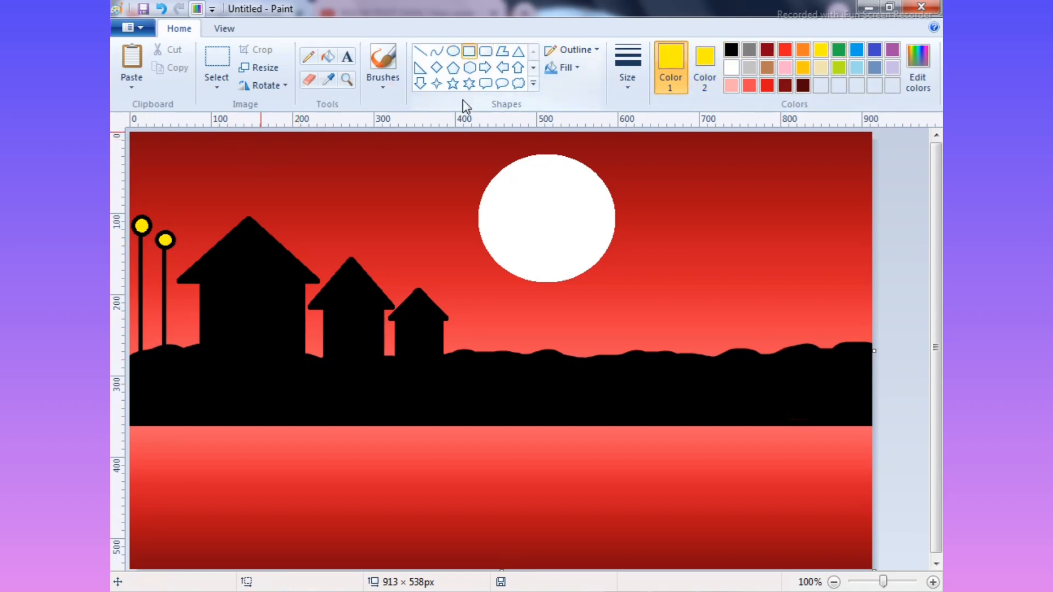
left_click_drag(235, 308, 260, 351)
left_click_drag(340, 315, 359, 362)
left_click(348, 394)
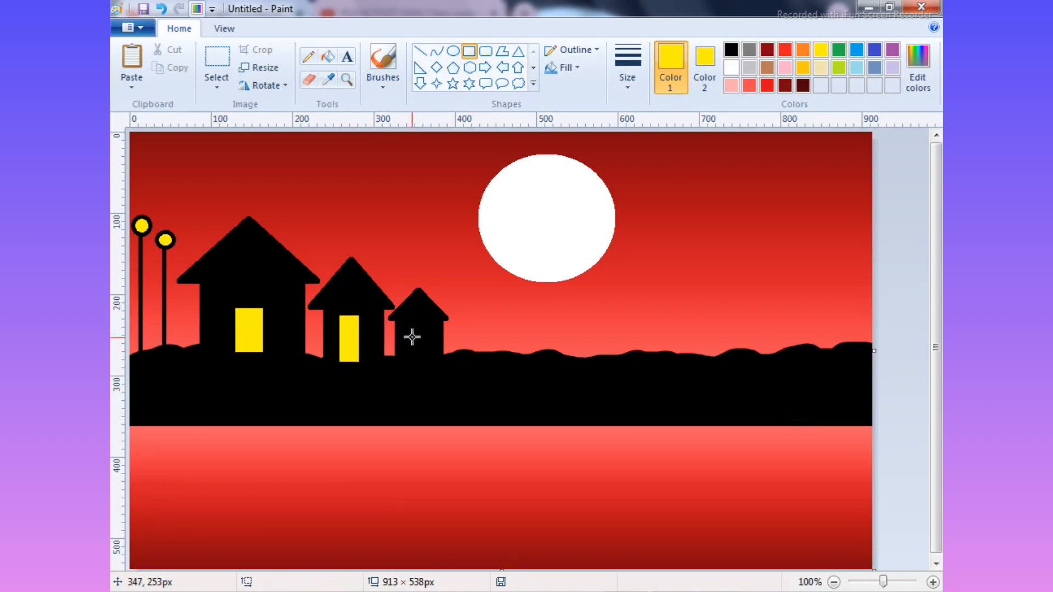
left_click_drag(411, 337, 426, 359)
left_click(394, 375)
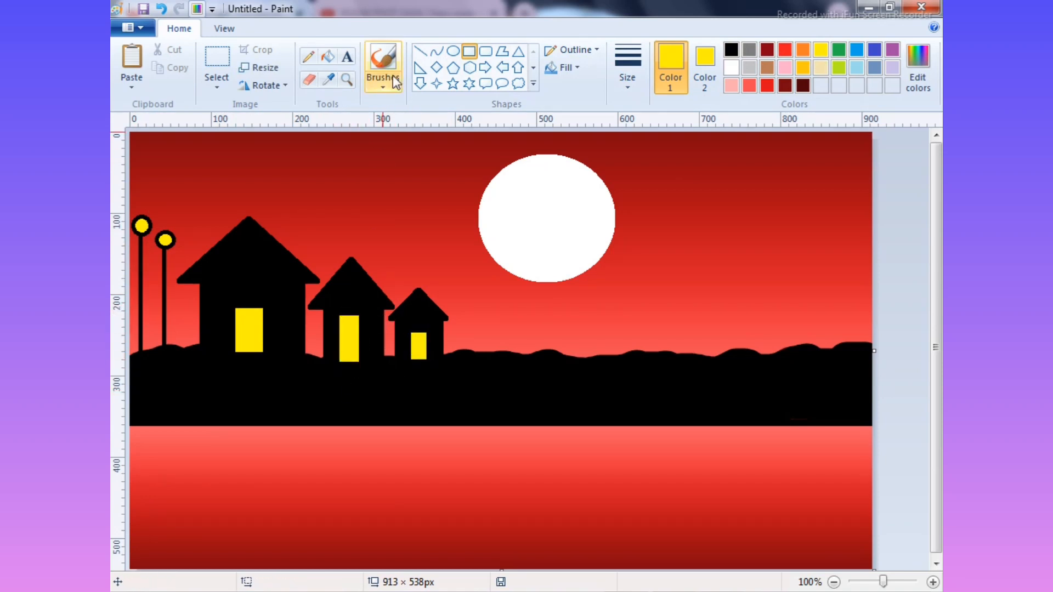
- Draw small filled white rectangular windows on both sides of the door on the two larger houses
left_click(692, 57)
left_click(666, 54)
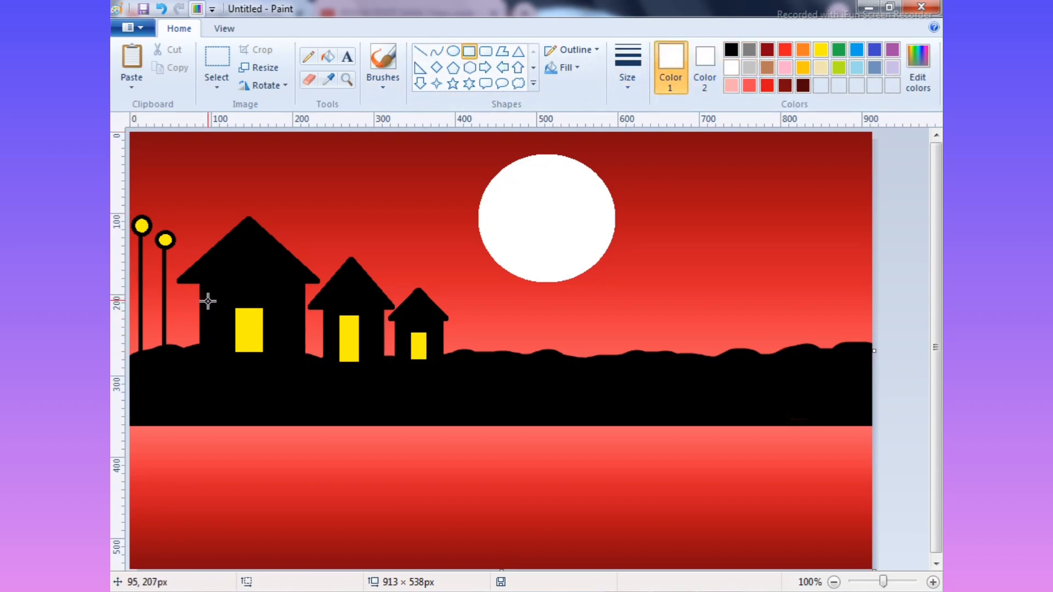
left_click_drag(219, 308, 292, 320)
left_click(278, 378)
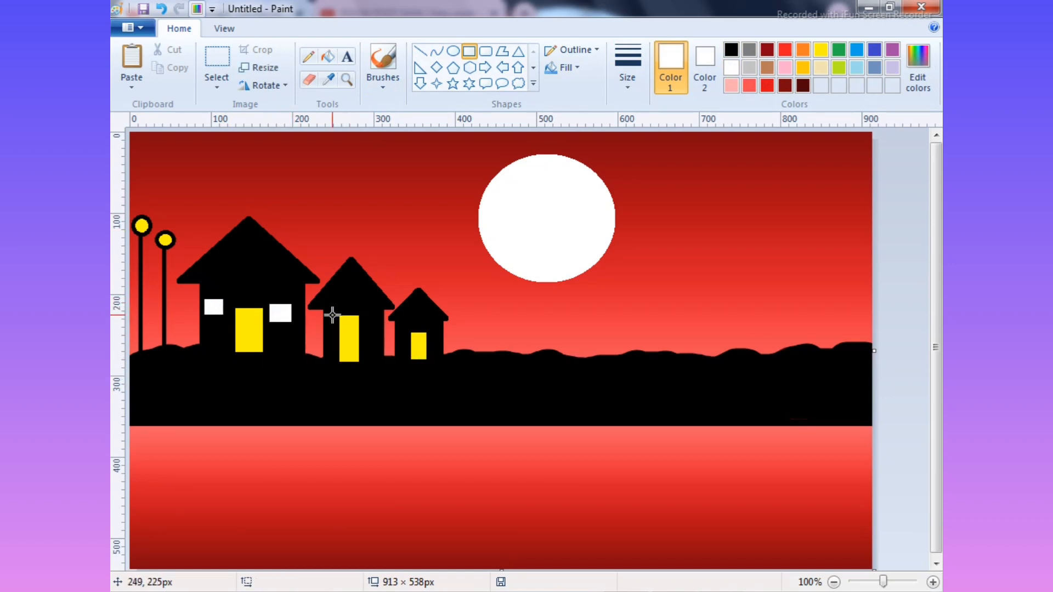
key("ctrl+z")
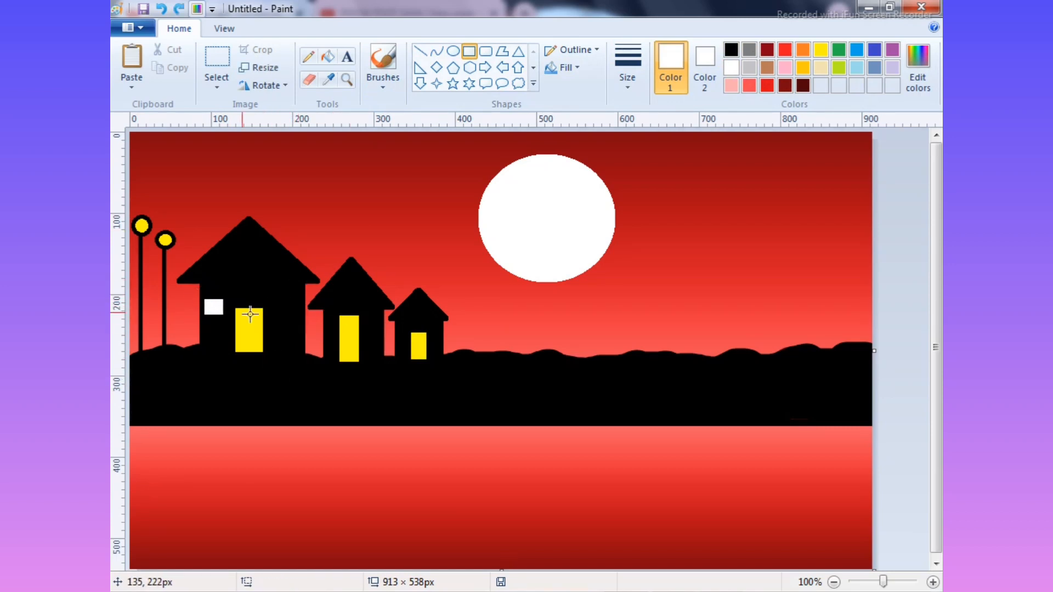
left_click_drag(273, 302, 438, 338)
left_click(291, 359)
left_click(291, 402)
left_click(347, 378)
left_click(380, 399)
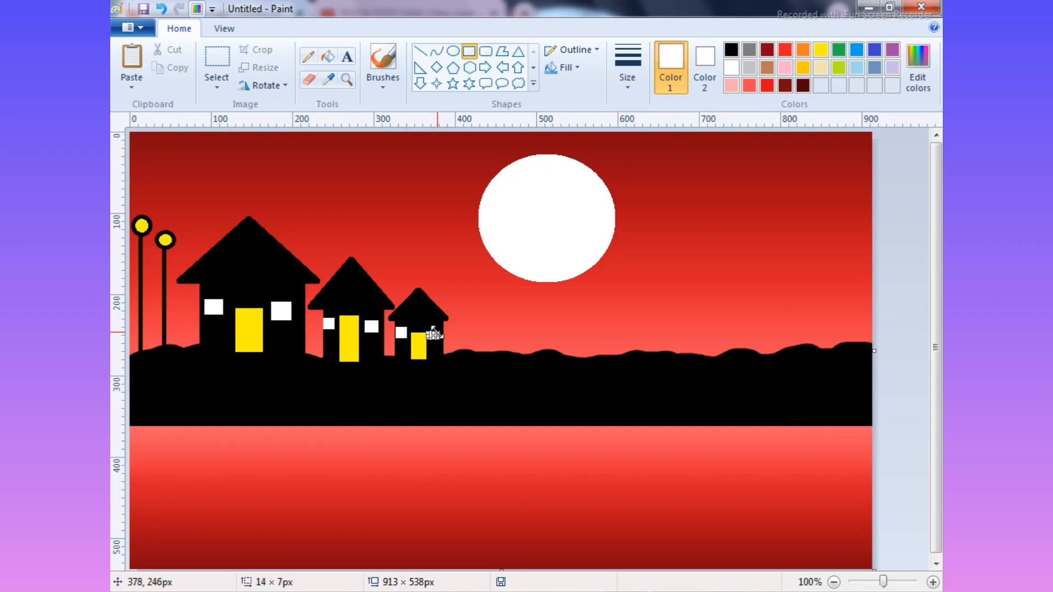
key("ctrl+z")
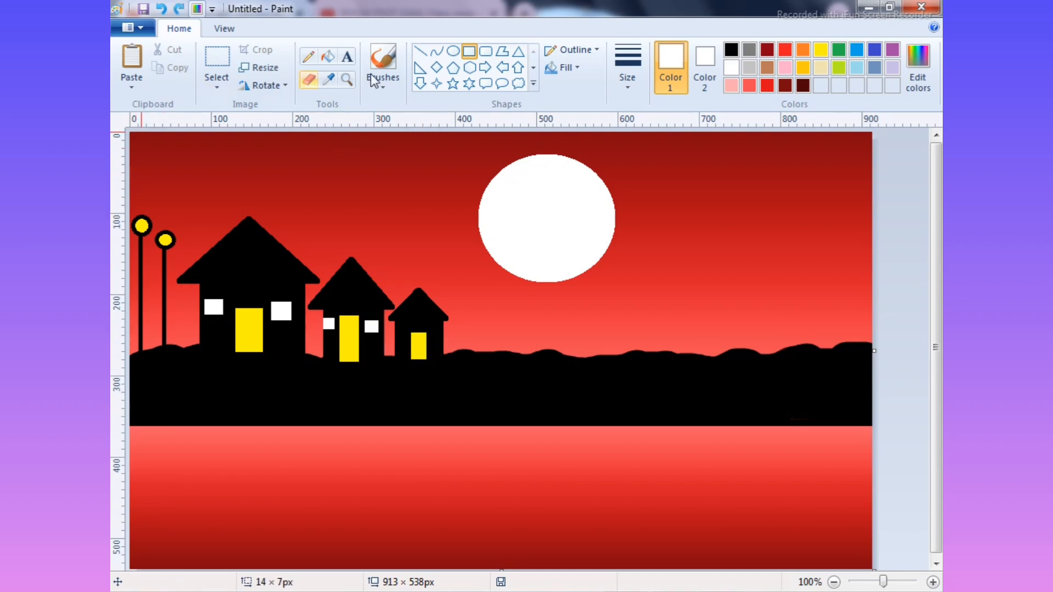
- Dot a few small white stars in the sky left of the moon, using the second and third brush sizes
left_click(383, 60)
left_click(627, 69)
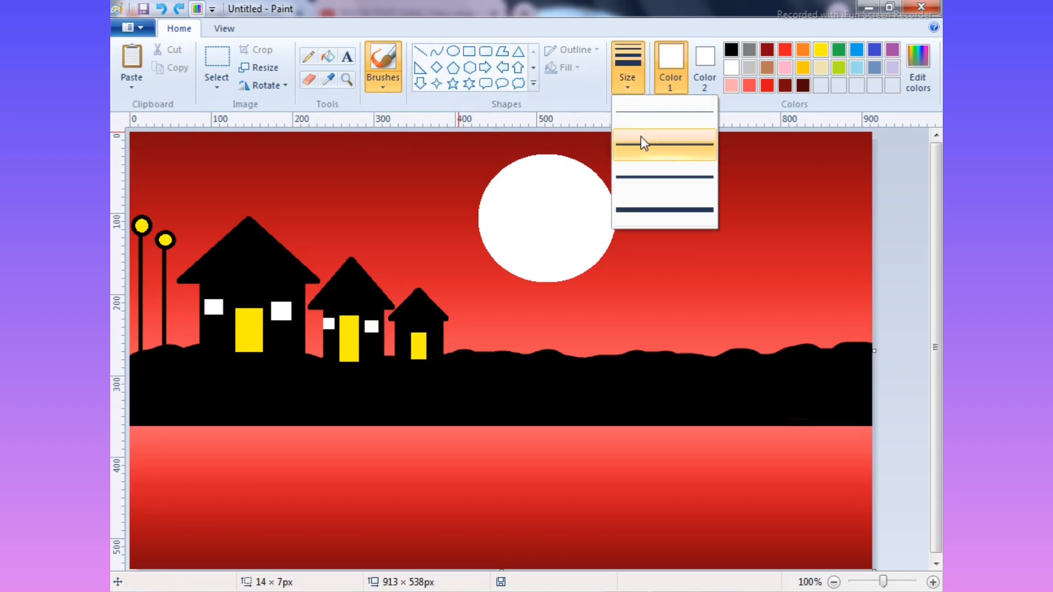
left_click(641, 136)
left_click(445, 168)
left_click(625, 71)
left_click(651, 149)
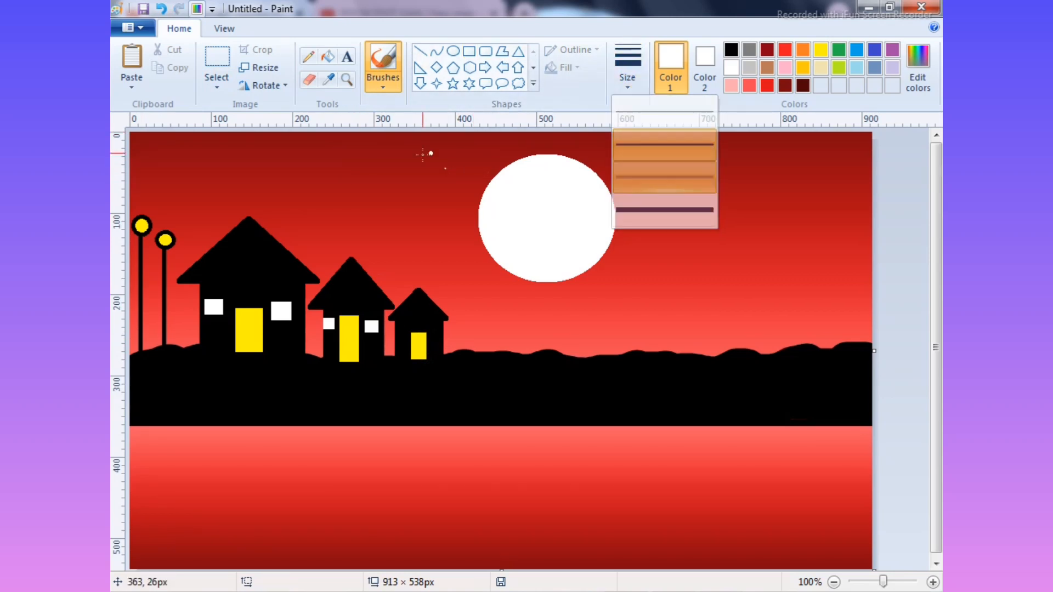
left_click(431, 164)
- Scatter larger white stars across the whole sky around the moon and above the houses, using the thickest brush size
left_click(625, 90)
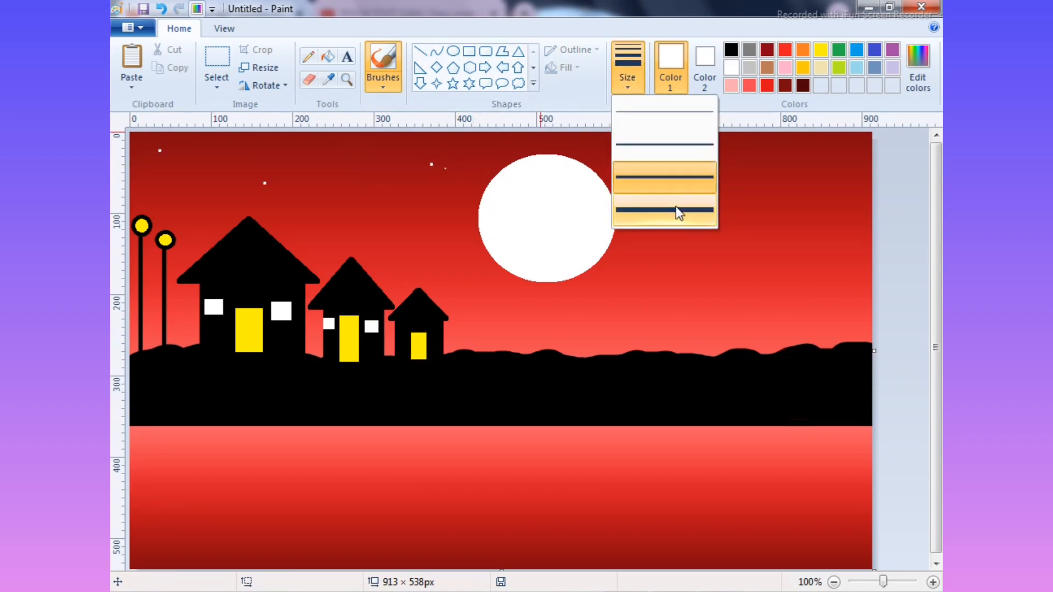
left_click(677, 211)
left_click(608, 177)
left_click(727, 245)
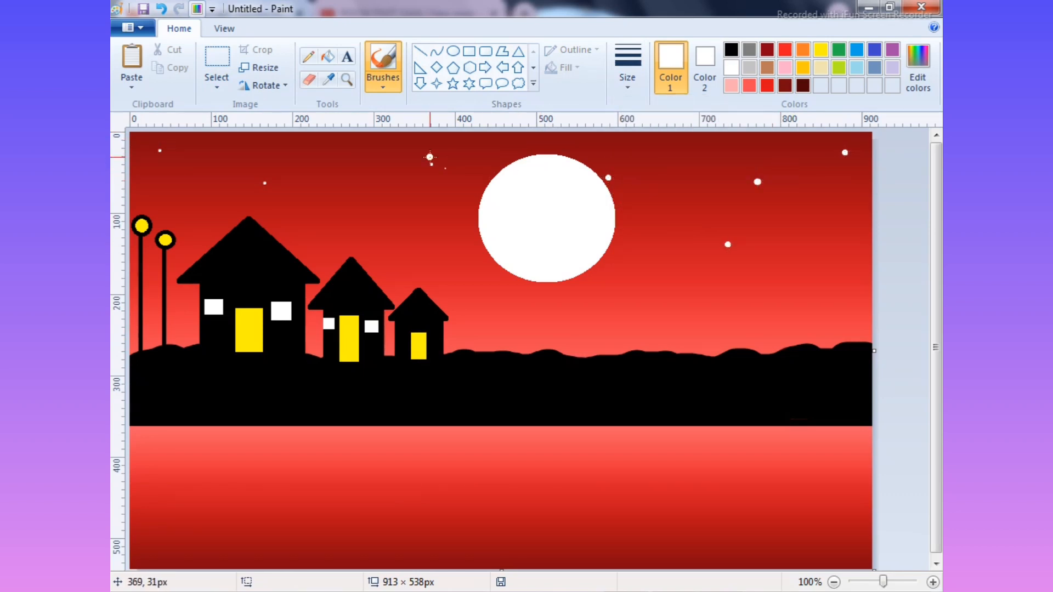
left_click(406, 224)
left_click(306, 156)
left_click(181, 158)
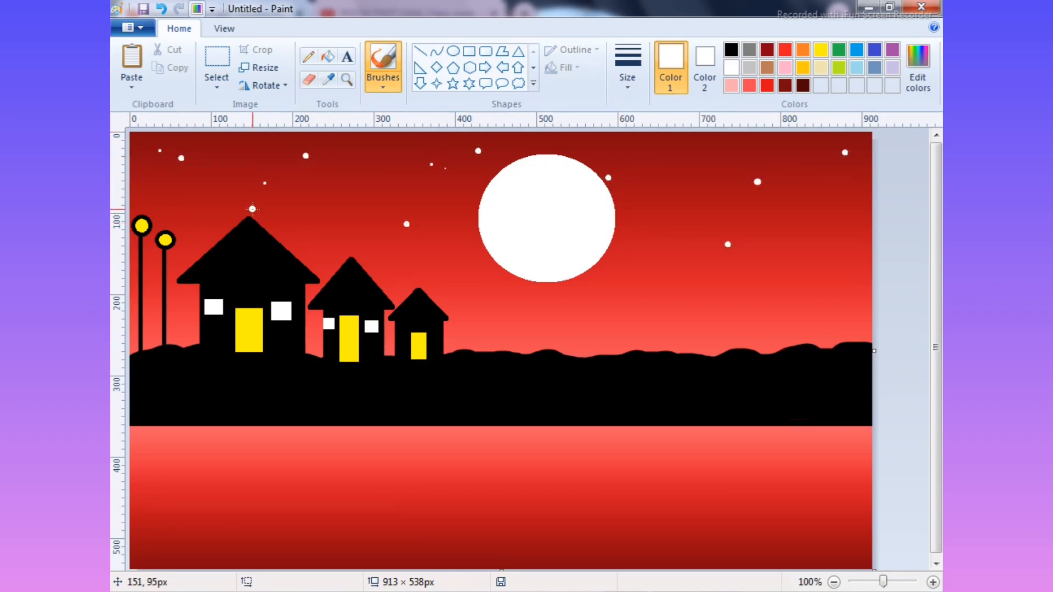
left_click(578, 321)
left_click(719, 254)
left_click(837, 223)
left_click(771, 170)
left_click(661, 160)
left_click(683, 244)
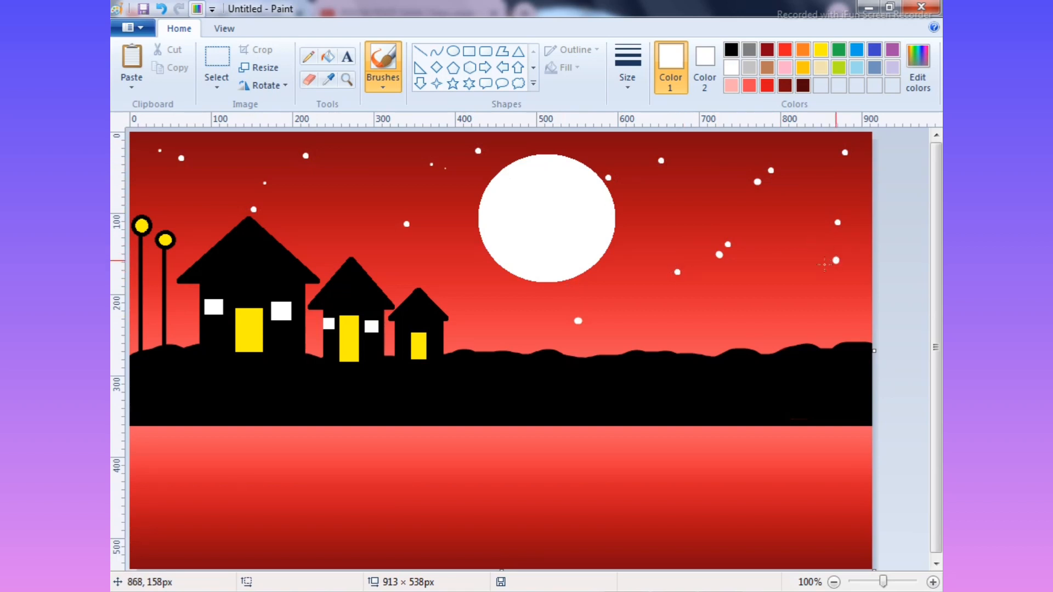
left_click(498, 296)
left_click(221, 136)
left_click(217, 201)
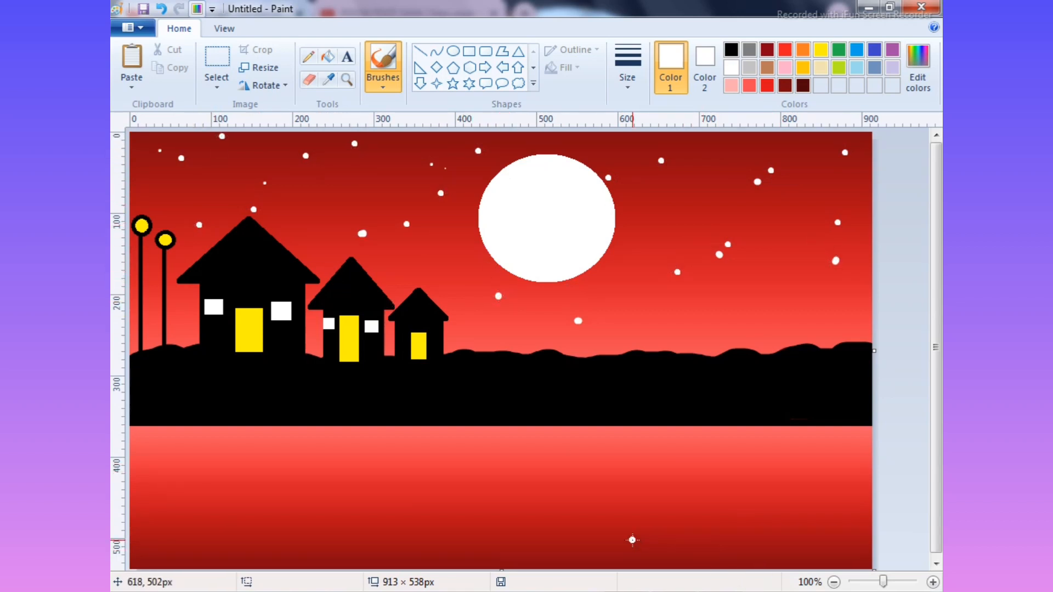
left_click(439, 283)
left_click(156, 193)
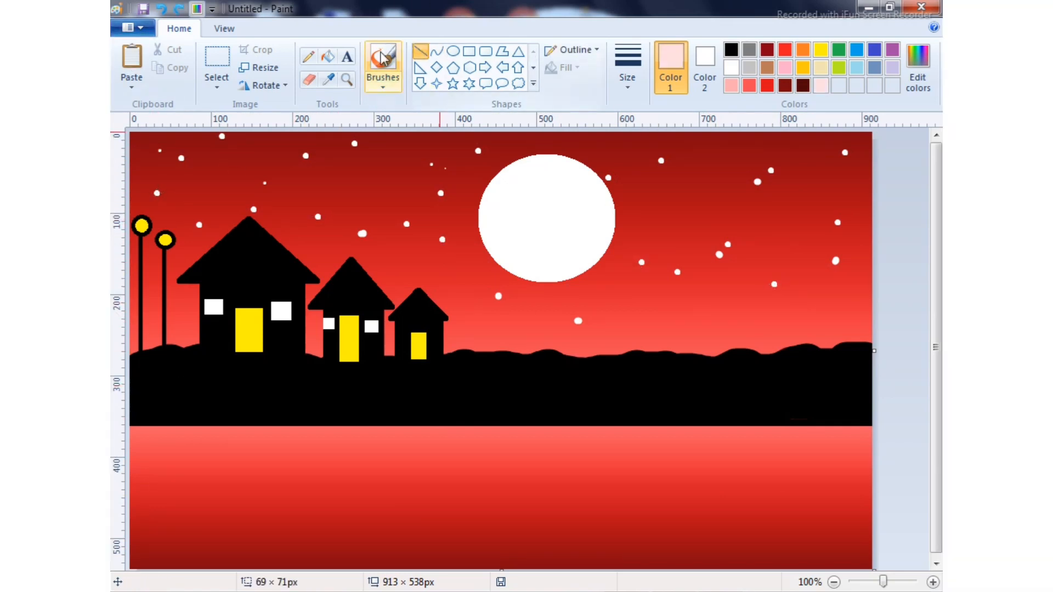
- Sketch light pink horizontal and slightly curved ripple lines along the lower edge of the water with the Natural pencil brush
left_click(328, 80)
left_click(444, 555)
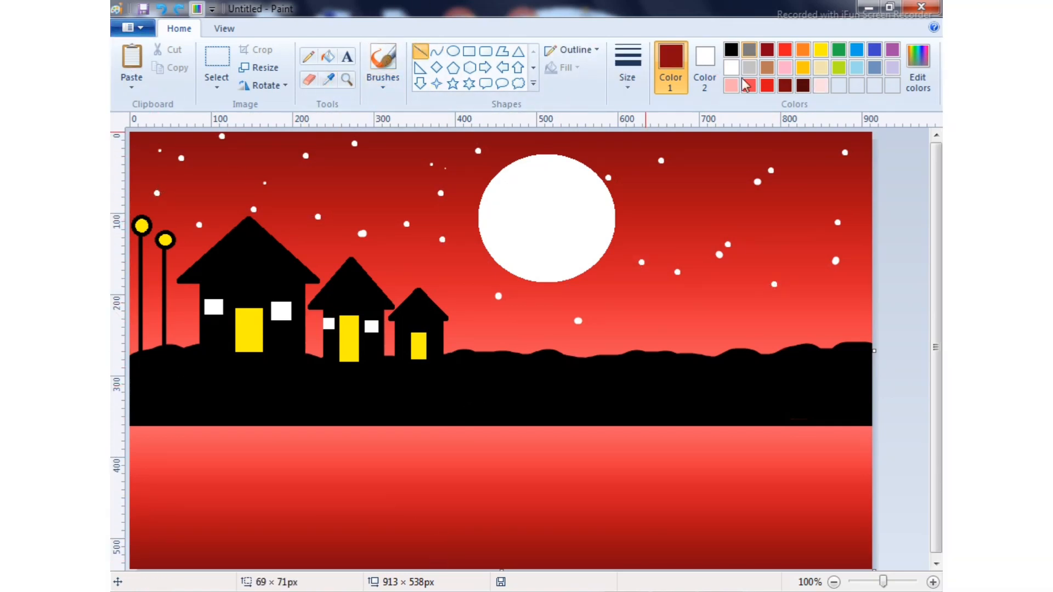
left_click(731, 85)
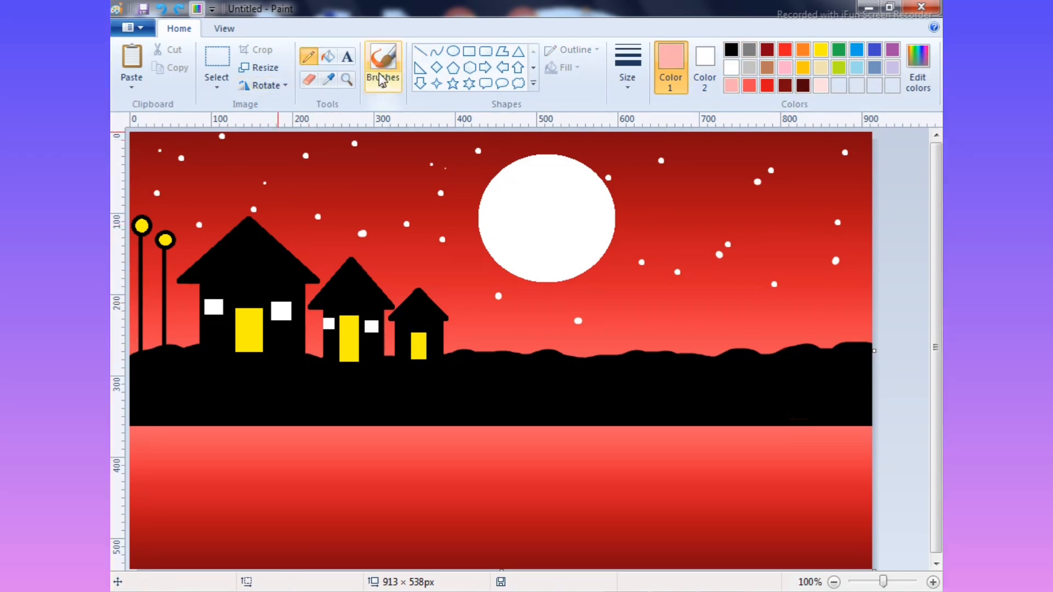
left_click(383, 58)
left_click(384, 82)
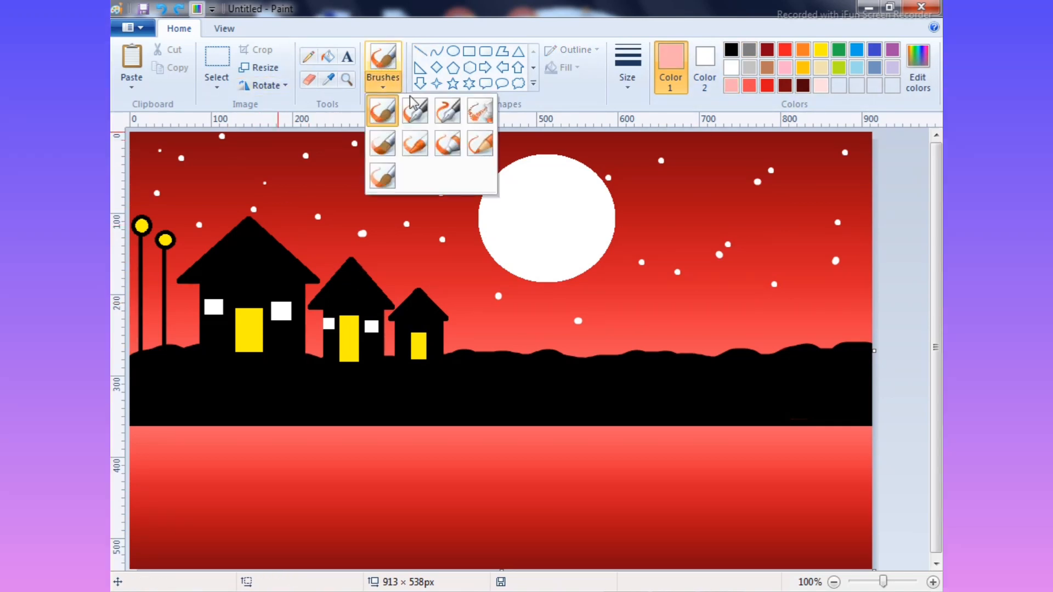
left_click(481, 144)
left_click_drag(135, 549, 898, 549)
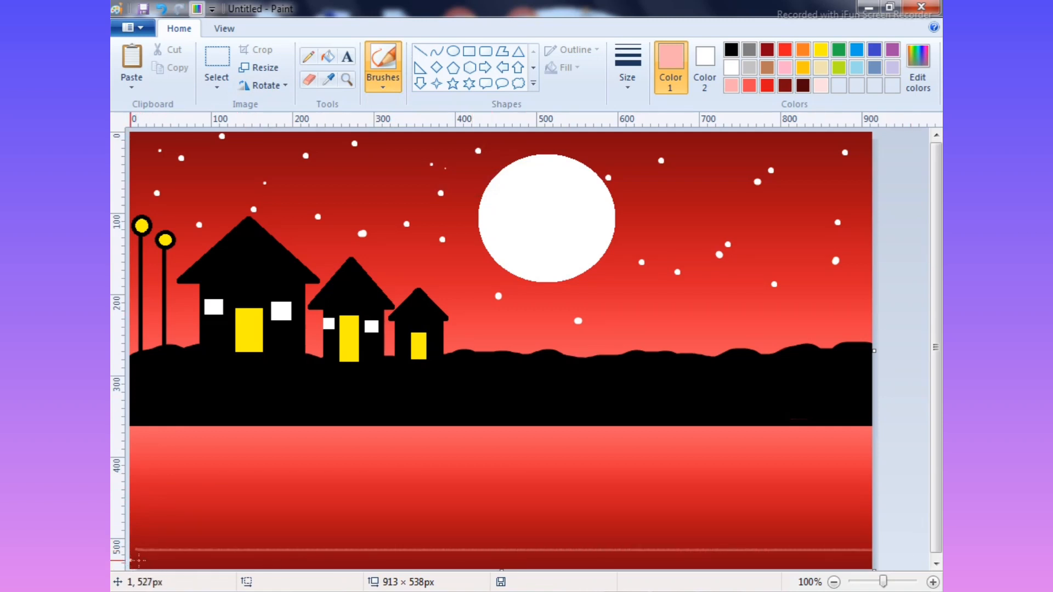
mouse_move(138, 559)
left_mouse_down()
mouse_move(655, 559)
mouse_move(475, 569)
left_mouse_up()
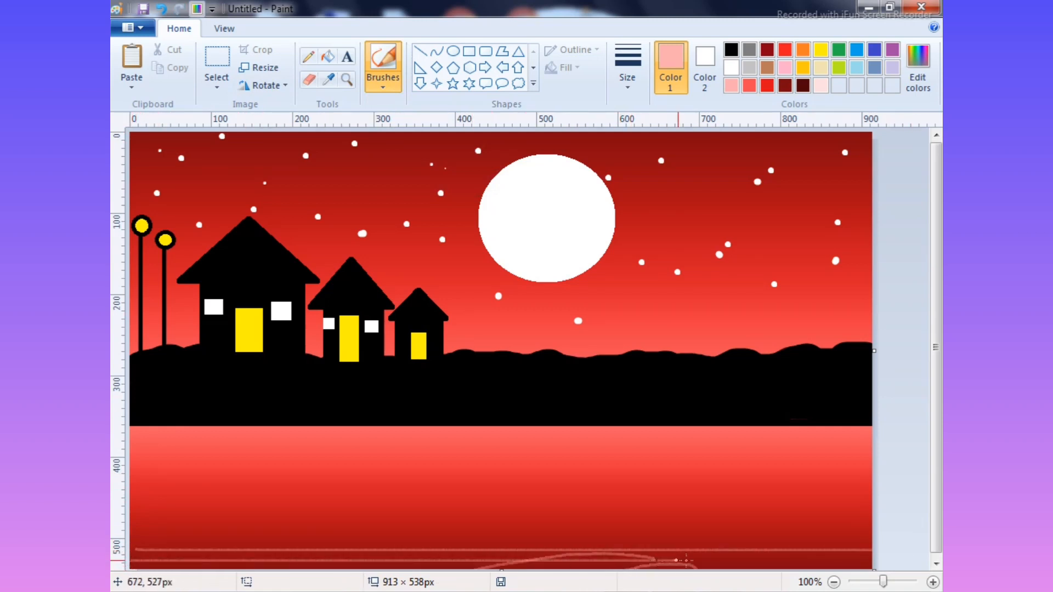
left_click_drag(686, 560, 834, 550)
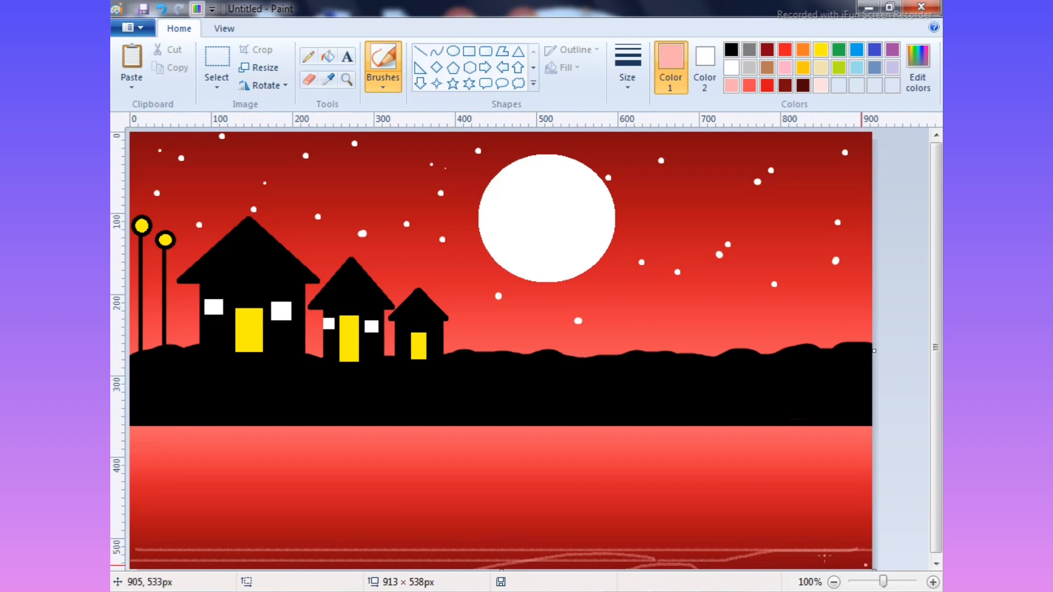
left_click_drag(137, 558, 563, 559)
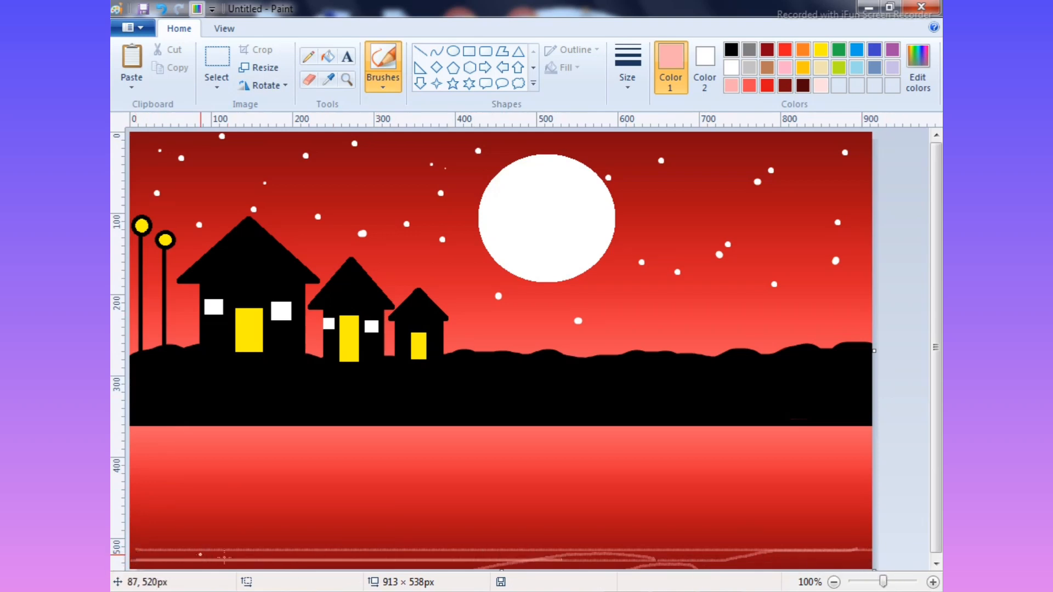
left_click_drag(200, 558, 496, 545)
left_click(795, 514)
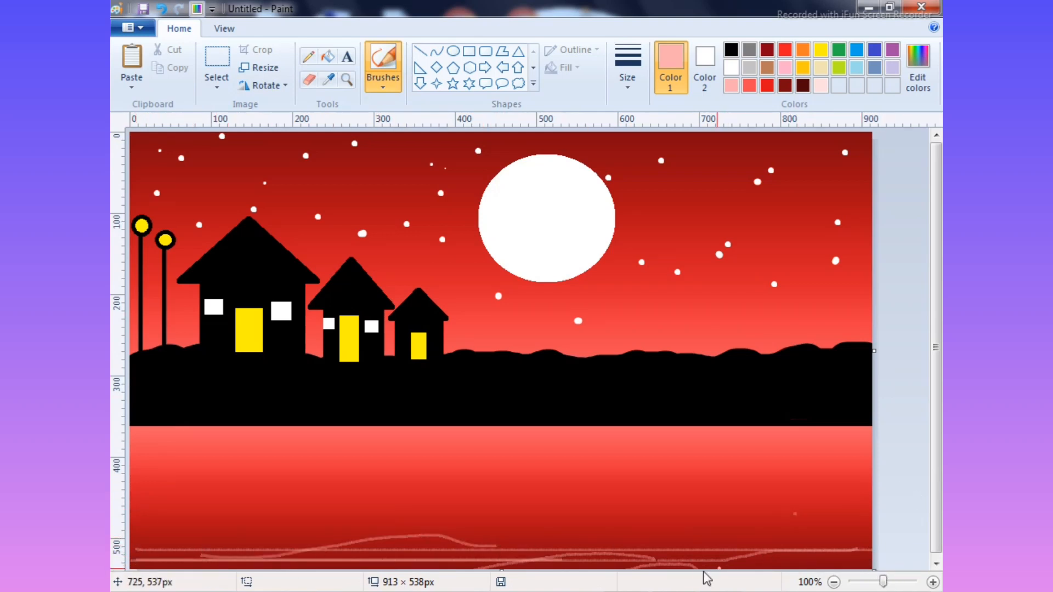
- Extend the light pink ripples with long wavy lines across the full width, up to about the middle of the water
left_click_drag(684, 560, 917, 559)
mouse_move(569, 545)
left_mouse_down()
mouse_move(804, 544)
mouse_move(899, 562)
left_mouse_up()
left_click_drag(437, 541, 811, 541)
left_click(320, 510)
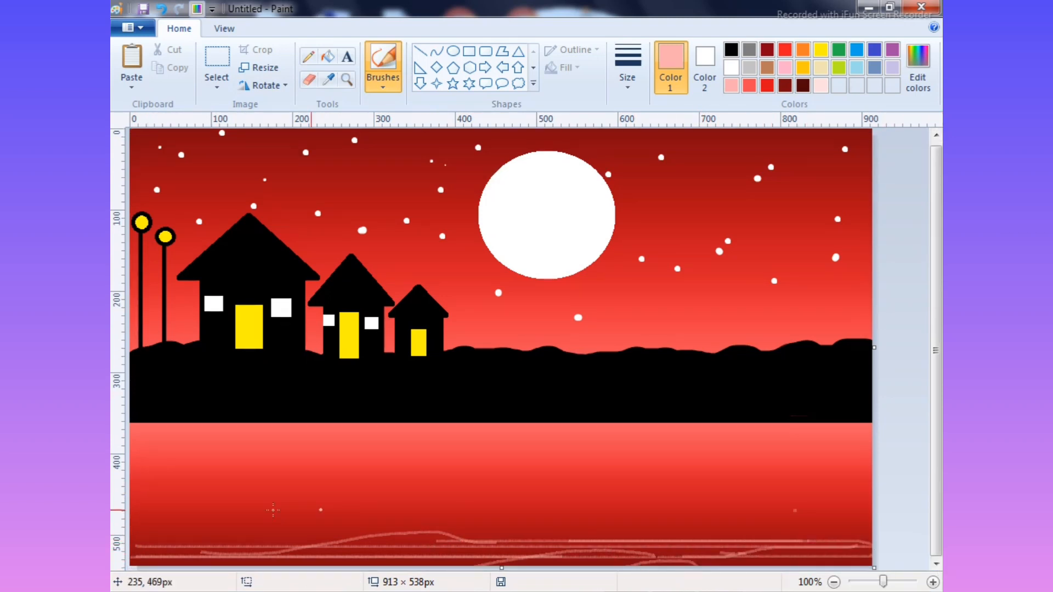
mouse_move(139, 539)
left_mouse_down()
mouse_move(332, 548)
mouse_move(623, 538)
left_mouse_up()
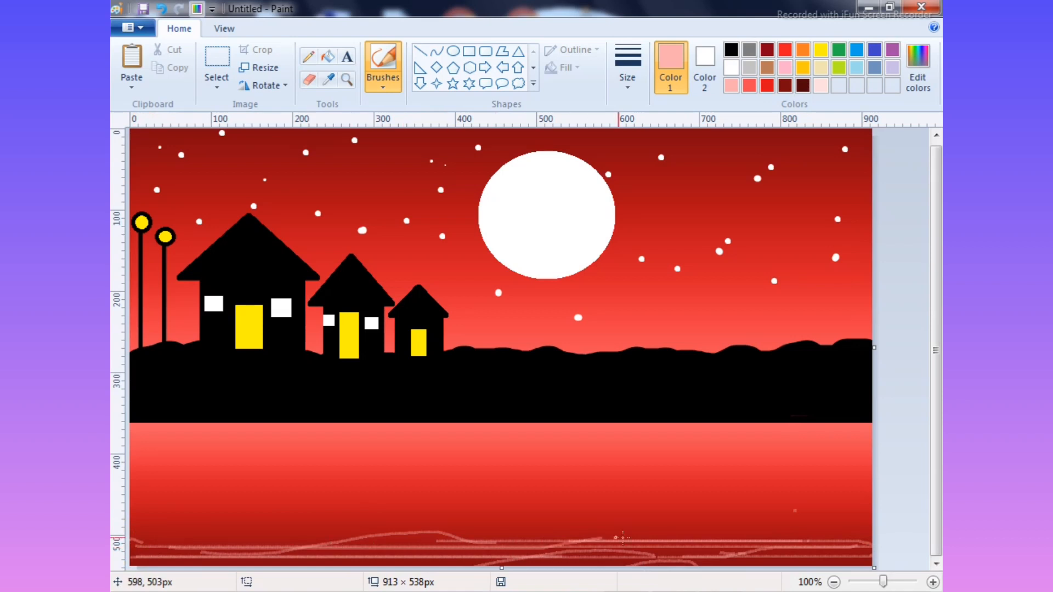
mouse_move(132, 533)
left_mouse_down()
mouse_move(723, 520)
mouse_move(883, 535)
left_mouse_up()
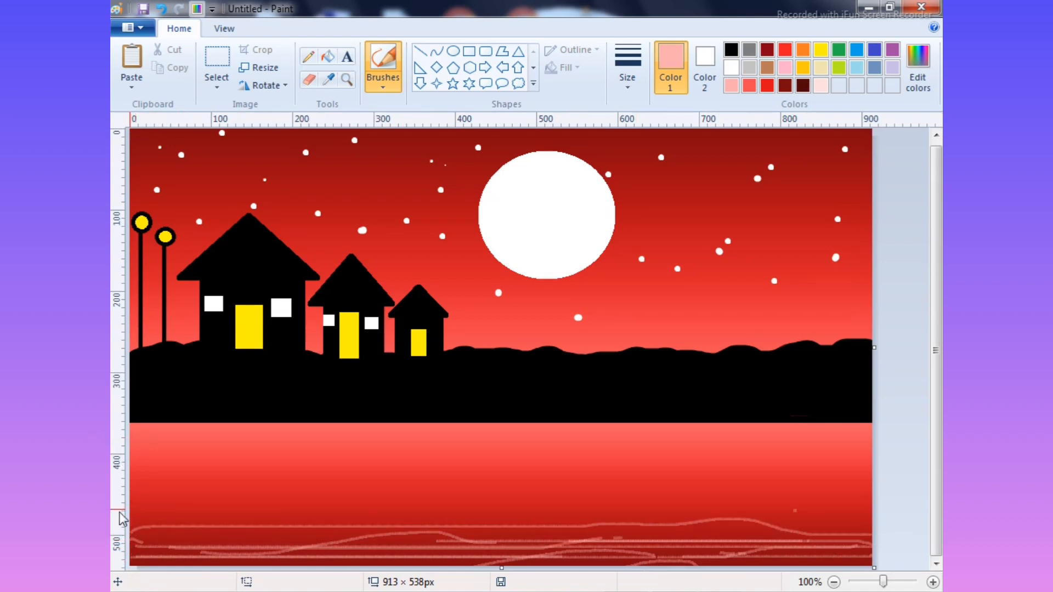
mouse_move(135, 512)
left_mouse_down()
mouse_move(880, 511)
mouse_move(805, 507)
left_mouse_up()
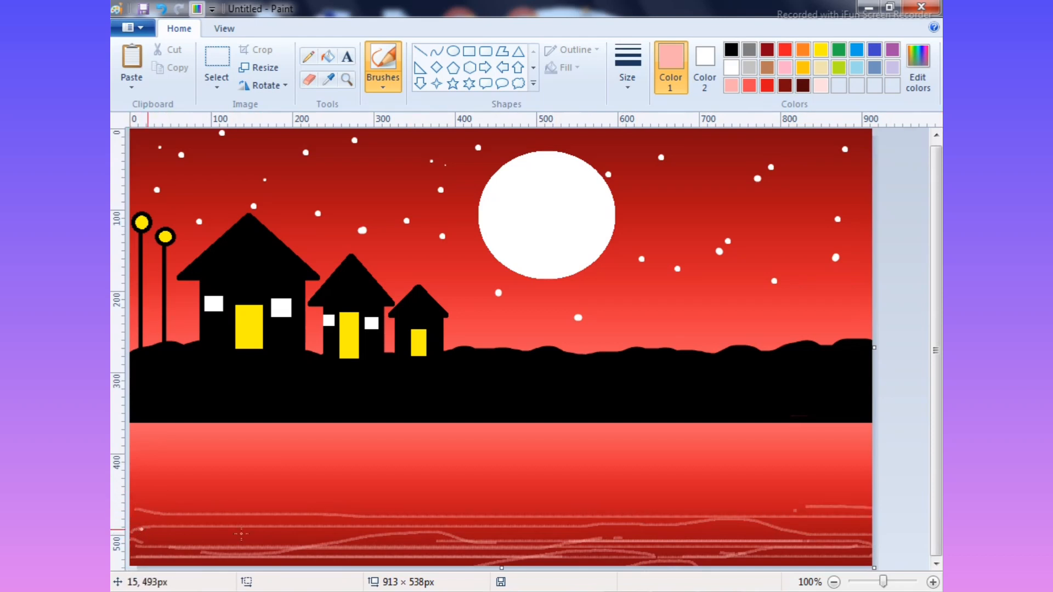
mouse_move(241, 533)
left_mouse_down()
mouse_move(718, 540)
mouse_move(872, 508)
left_mouse_up()
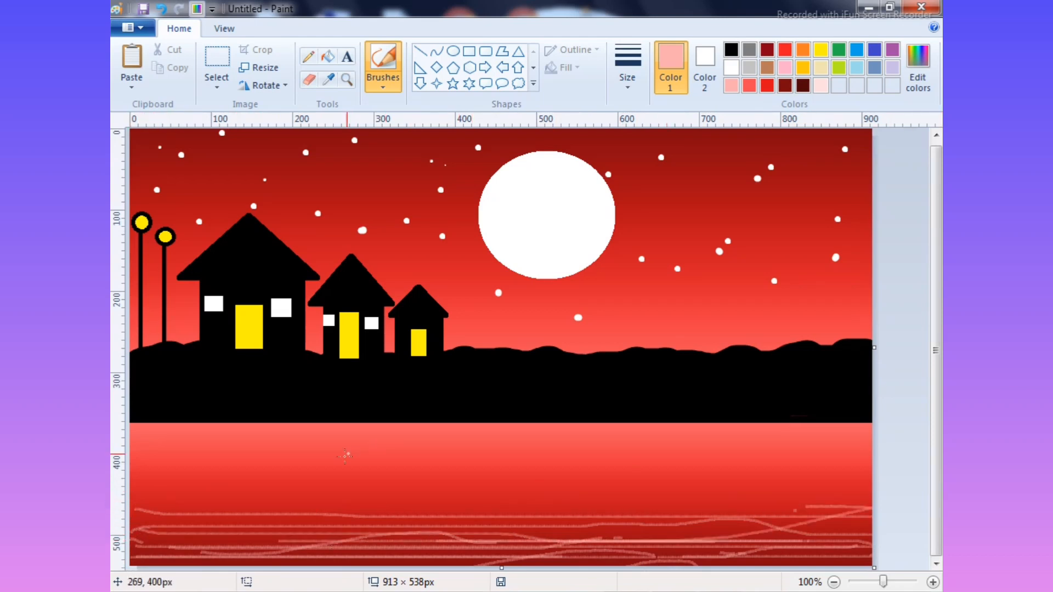
left_click_drag(141, 492, 874, 502)
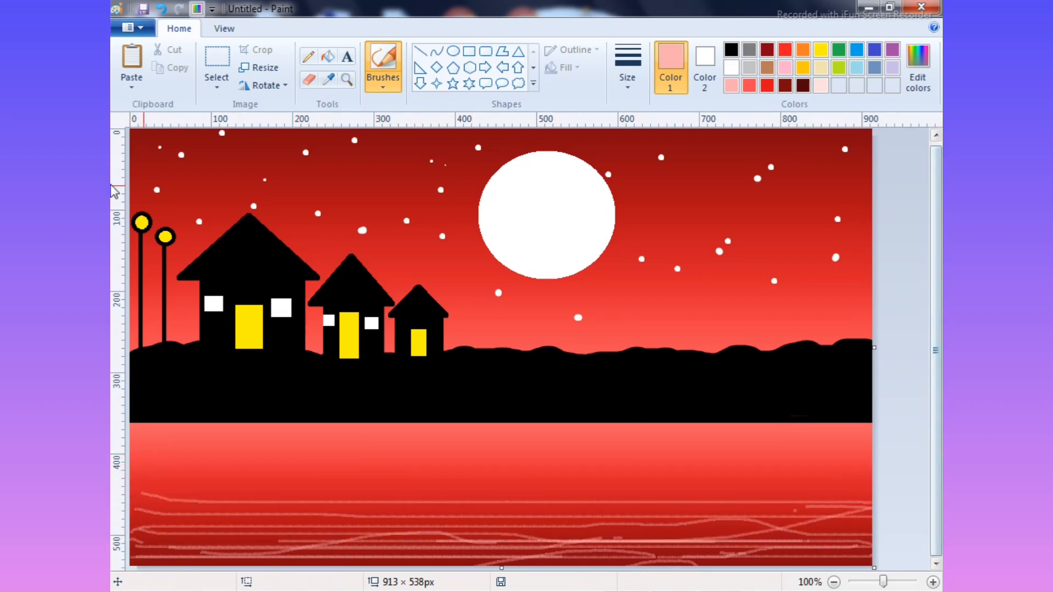
- Add coral red ripple strokes between the light pink lines across the lower half of the water
left_click(749, 85)
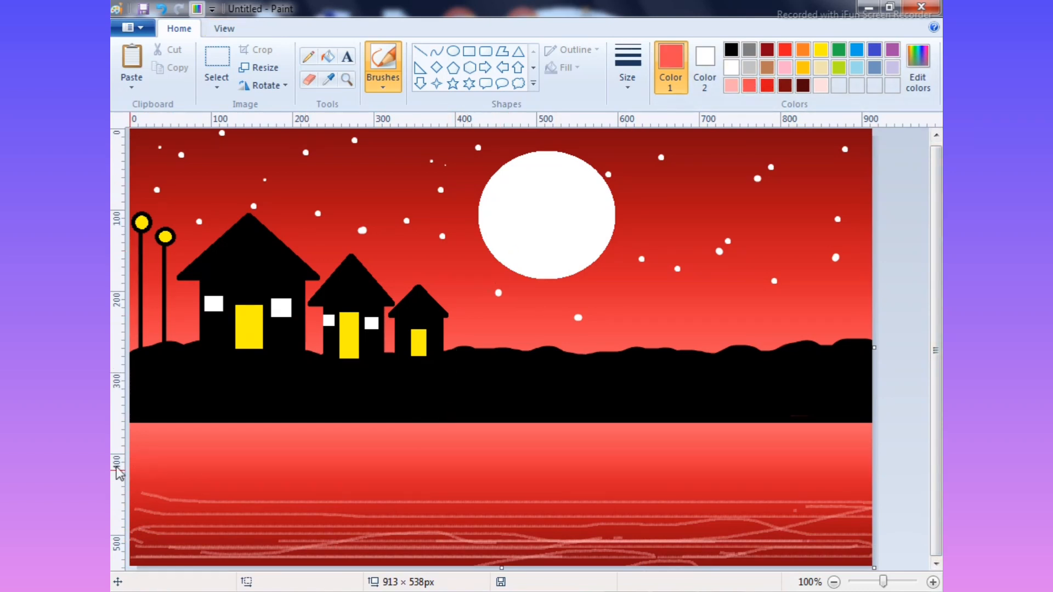
left_click_drag(136, 507, 707, 533)
left_click_drag(279, 531, 927, 554)
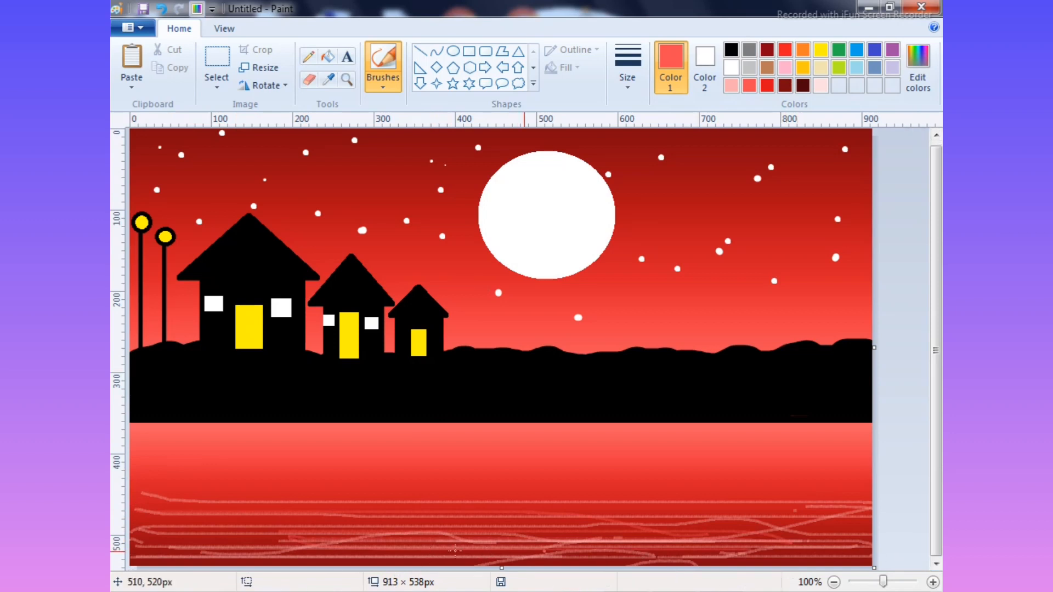
mouse_move(139, 527)
left_mouse_down()
mouse_move(442, 529)
mouse_move(132, 517)
mouse_move(902, 549)
mouse_move(373, 580)
left_mouse_up()
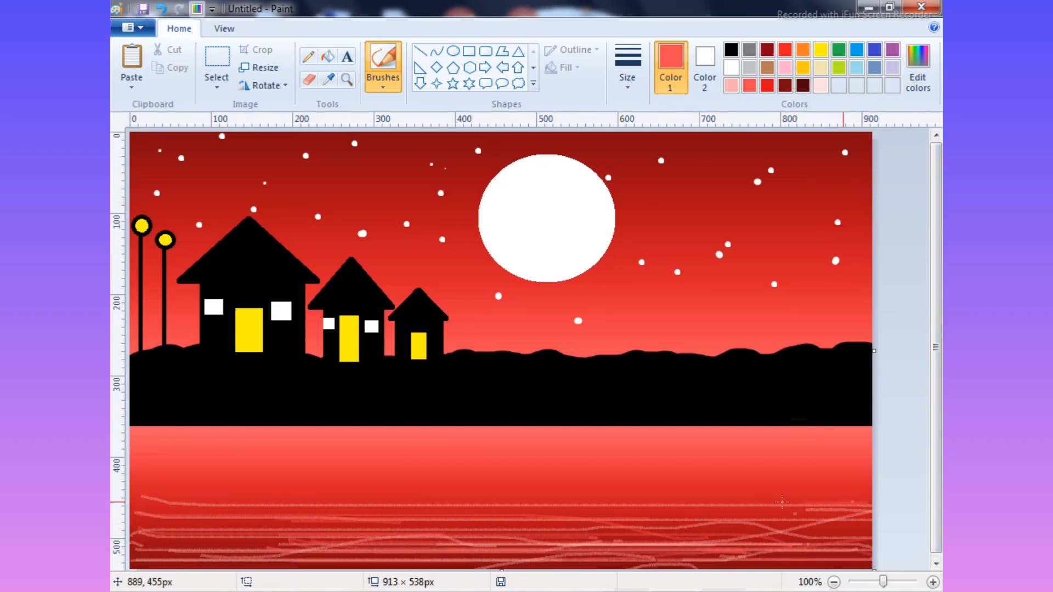
mouse_move(782, 501)
left_mouse_down()
mouse_move(862, 519)
mouse_move(792, 511)
mouse_move(277, 546)
mouse_move(777, 524)
left_mouse_up()
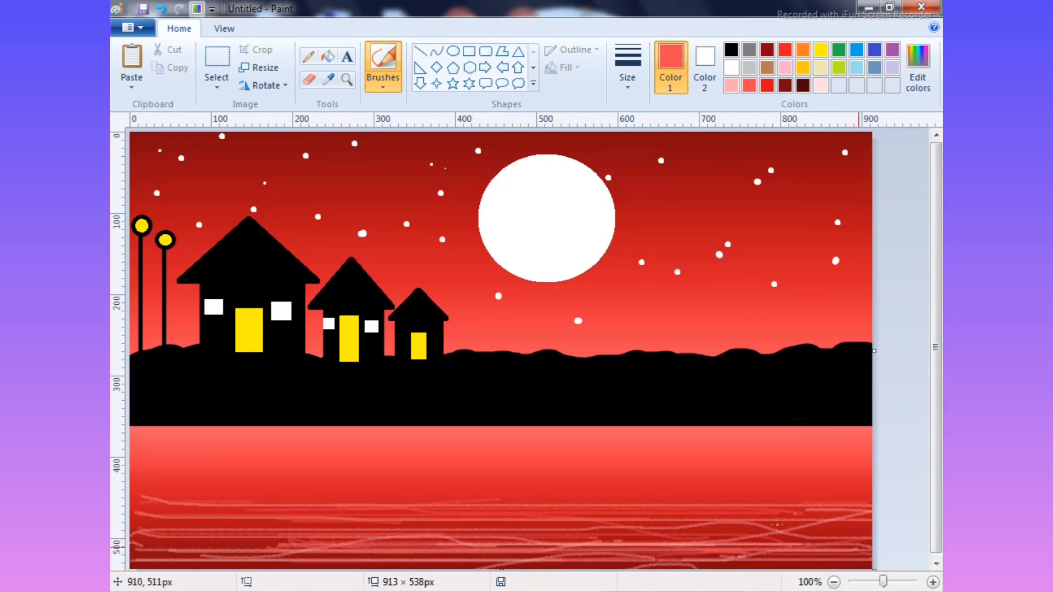
- Work bright red strokes into the lower ripples and draw long light pink ripple lines across the upper half of the water
left_click(767, 85)
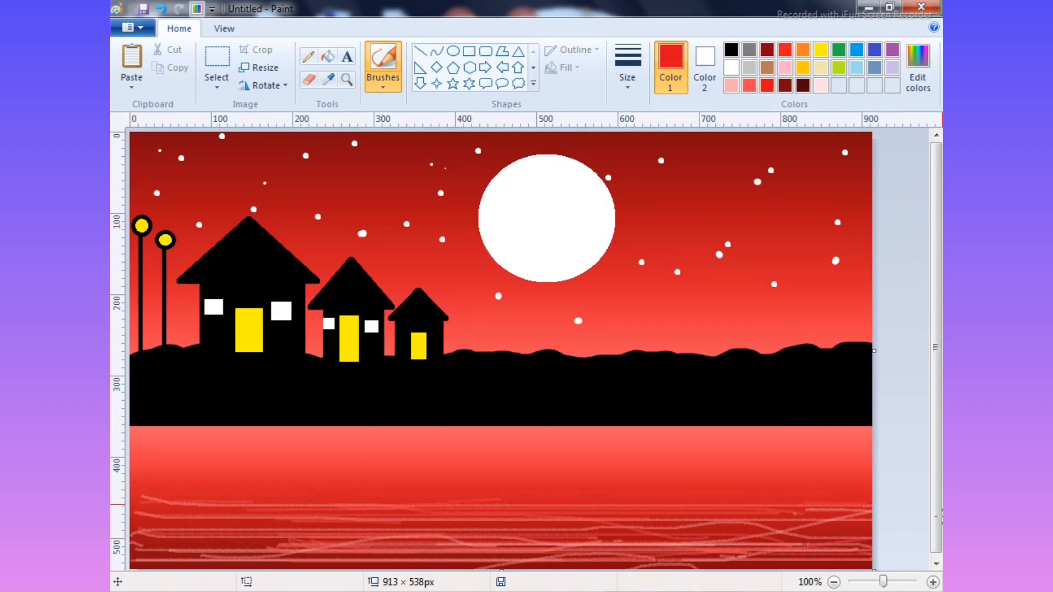
mouse_move(939, 517)
left_mouse_down()
mouse_move(934, 531)
mouse_move(827, 576)
left_mouse_up()
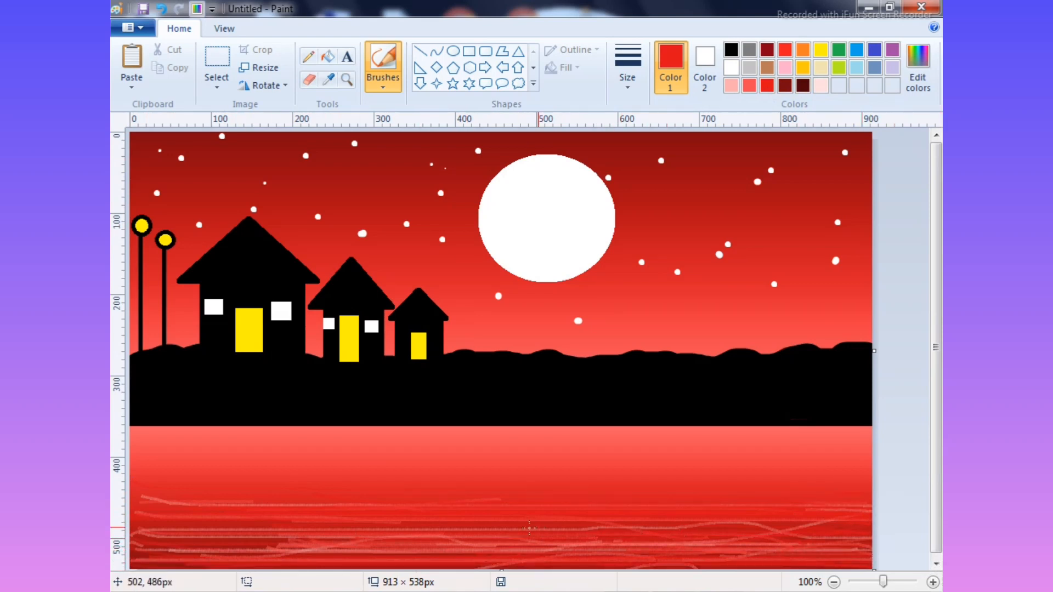
left_click(731, 85)
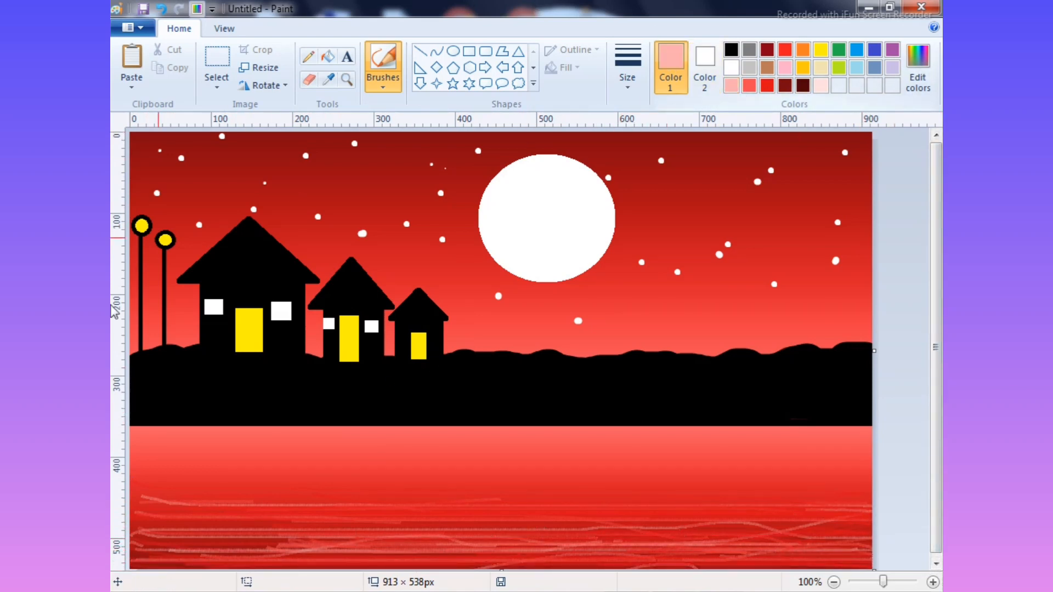
left_click_drag(130, 471, 873, 481)
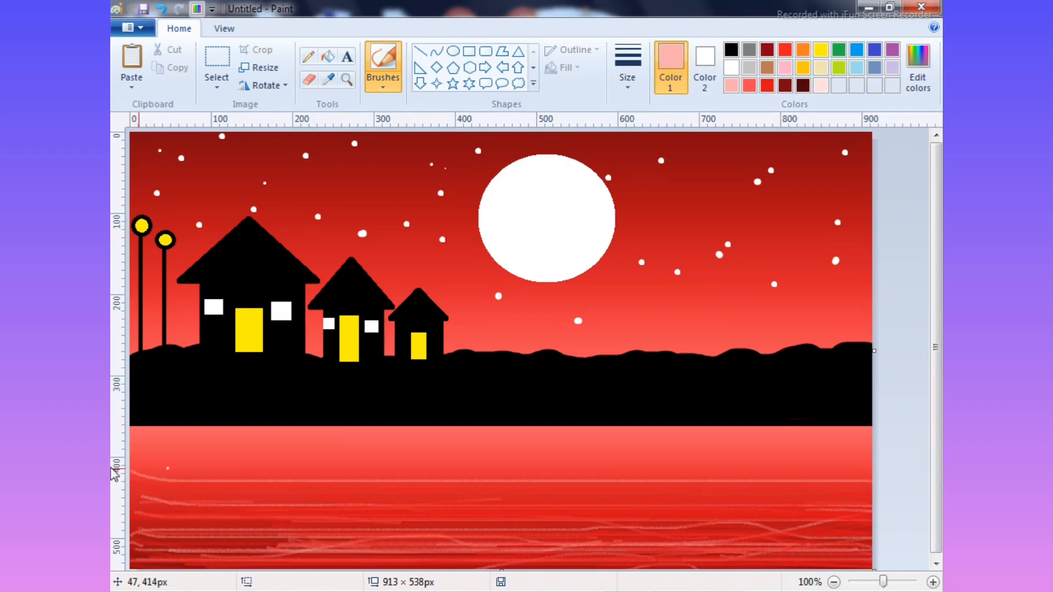
mouse_move(135, 466)
left_mouse_down()
mouse_move(309, 459)
mouse_move(871, 481)
left_mouse_up()
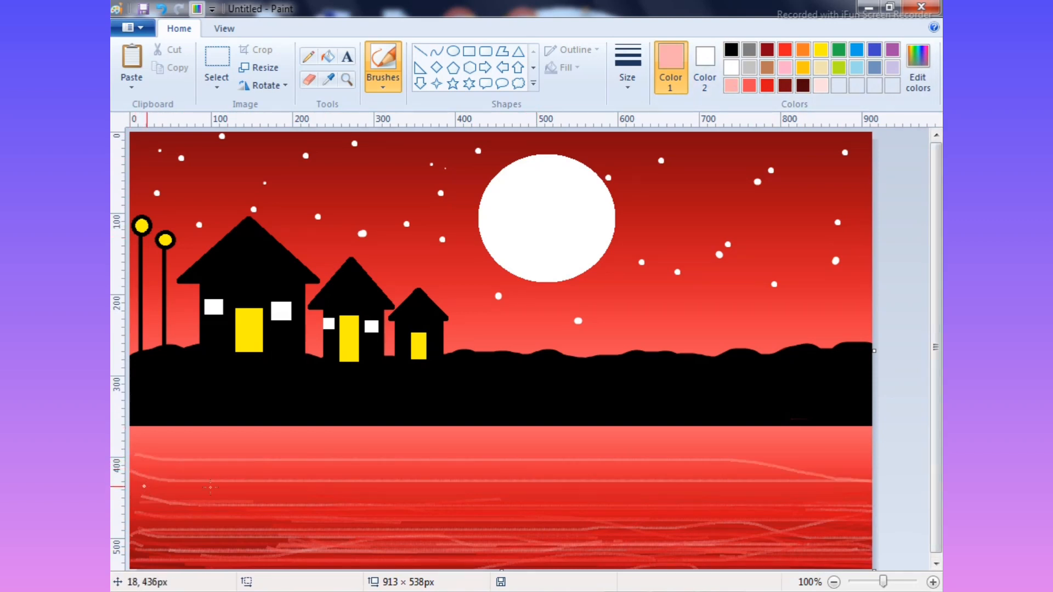
left_click_drag(210, 487, 873, 497)
left_click_drag(182, 501, 872, 512)
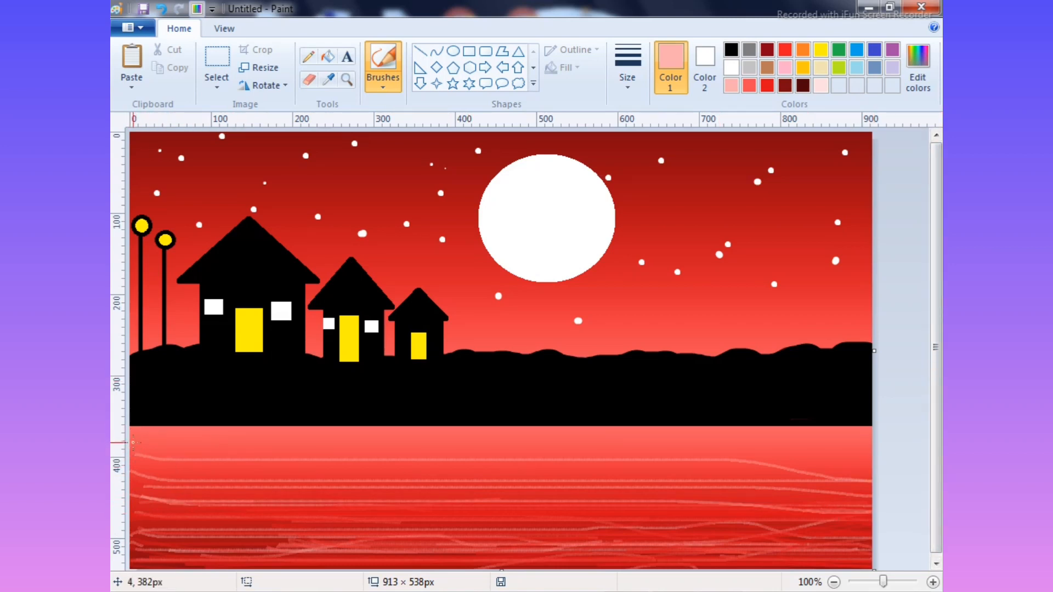
left_click_drag(135, 446, 849, 447)
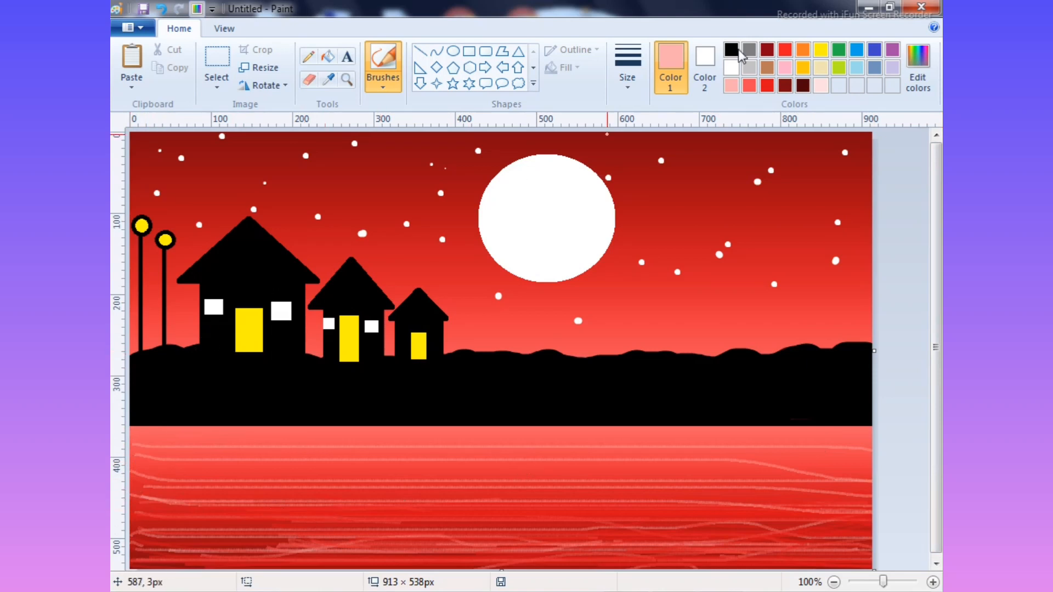
- Add coral red and bright red ripple strokes between the light pink lines across the water, undoing the stray stroke over the land
left_click(748, 85)
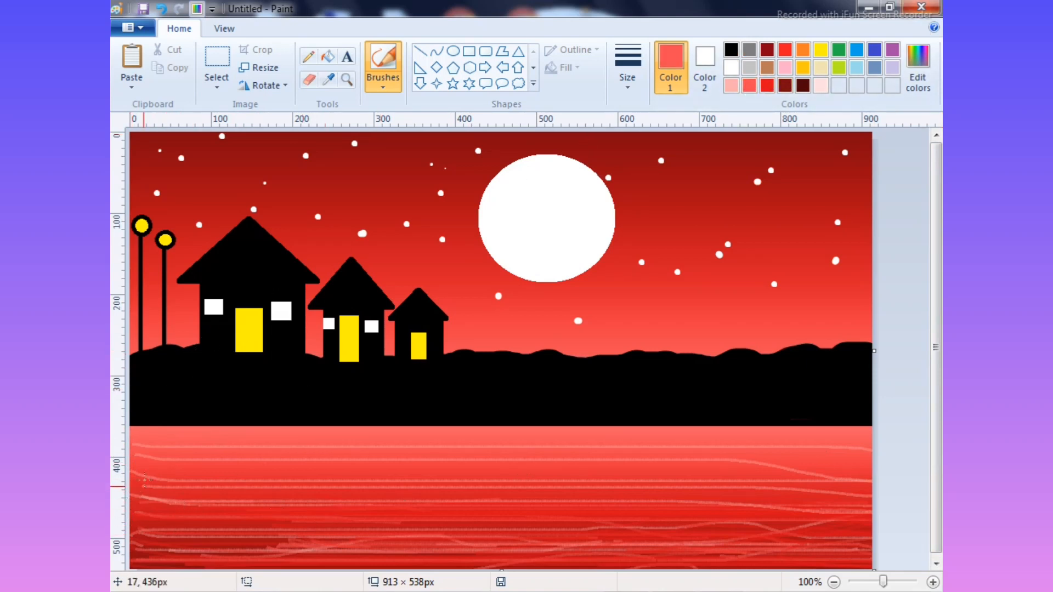
mouse_move(376, 503)
left_mouse_down()
mouse_move(529, 498)
mouse_move(228, 493)
mouse_move(831, 498)
mouse_move(384, 495)
mouse_move(849, 475)
left_mouse_up()
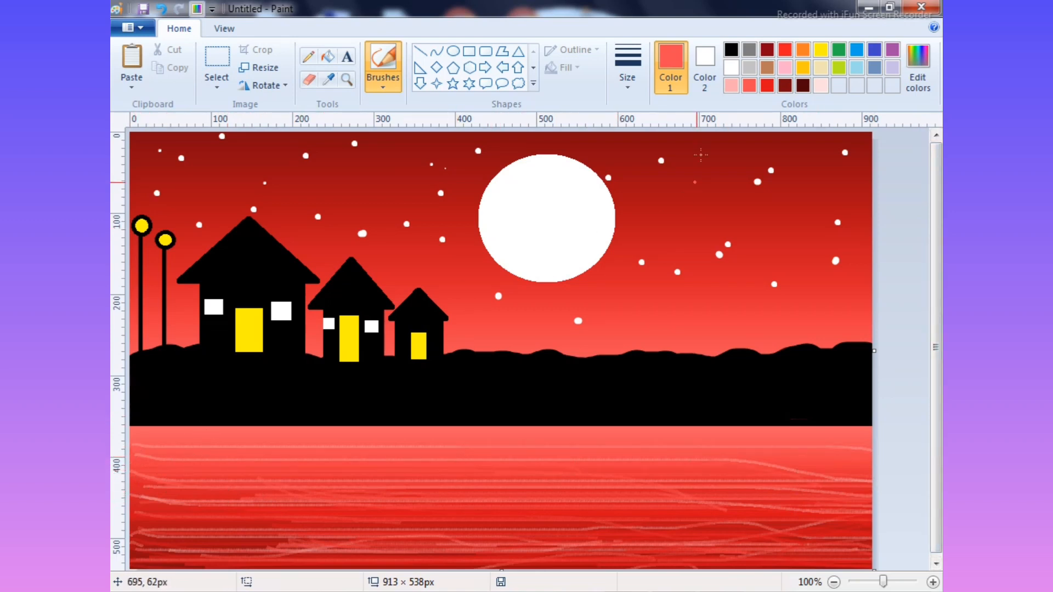
left_click(766, 86)
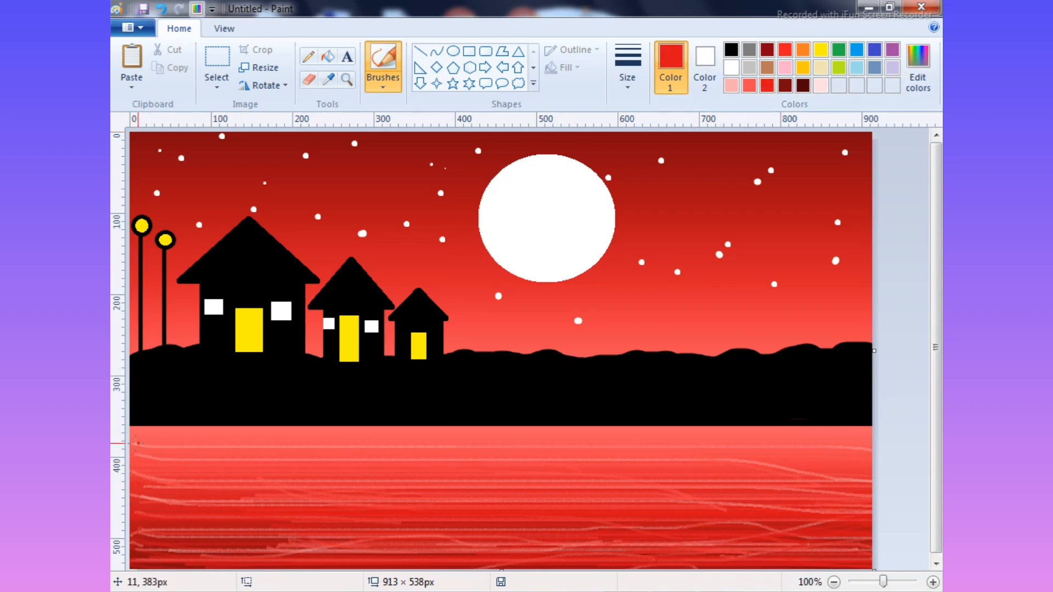
left_click_drag(138, 443, 871, 462)
mouse_move(161, 482)
left_mouse_down()
mouse_move(532, 390)
mouse_move(409, 401)
left_mouse_up()
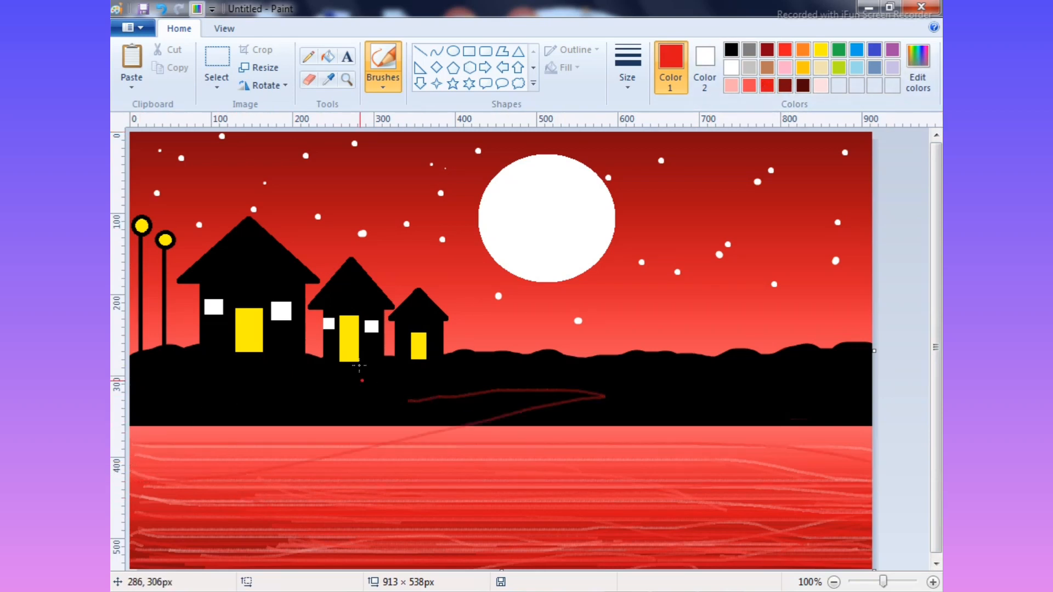
key("ctrl+z")
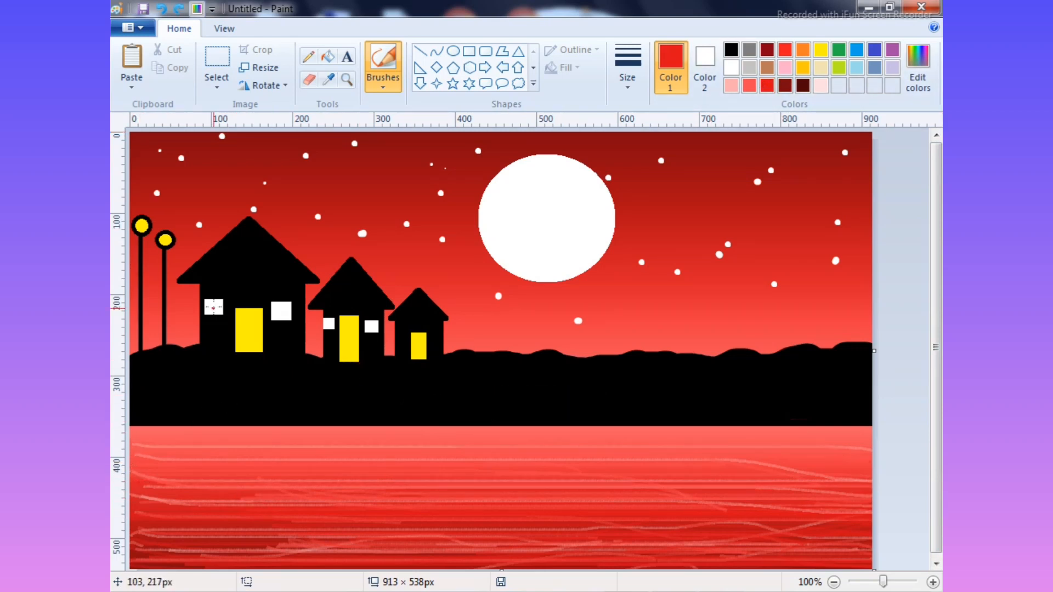
mouse_move(133, 438)
left_mouse_down()
mouse_move(877, 447)
mouse_move(404, 473)
mouse_move(941, 490)
left_mouse_up()
mouse_move(653, 488)
left_mouse_down()
mouse_move(236, 444)
mouse_move(871, 461)
mouse_move(243, 457)
mouse_move(635, 455)
mouse_move(720, 473)
mouse_move(118, 515)
left_mouse_up()
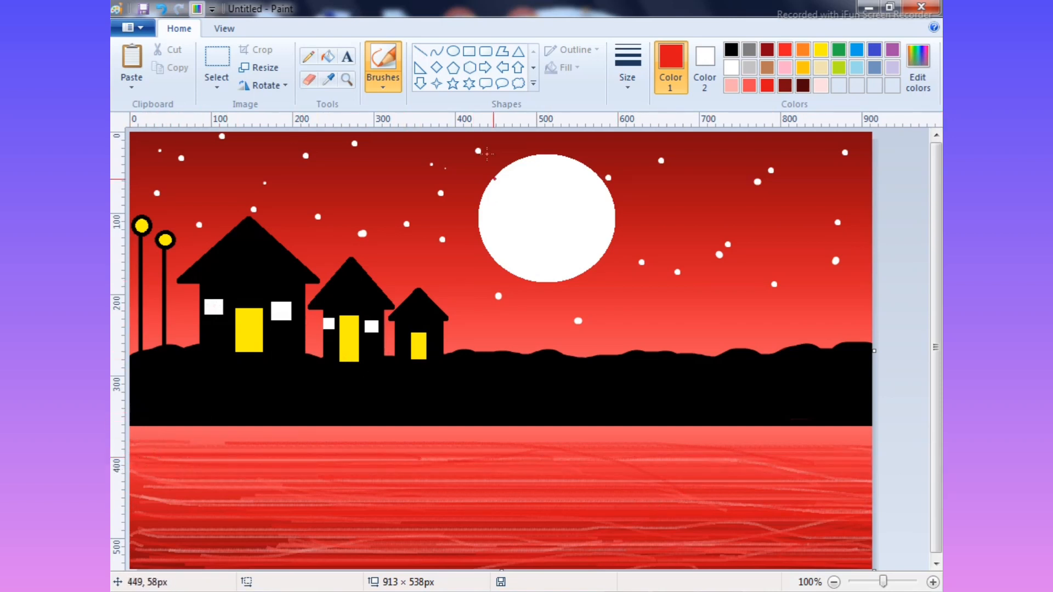
- Draw a white horizontal line about 169 px long at the thinnest size just below the shoreline under the moon
left_click(731, 67)
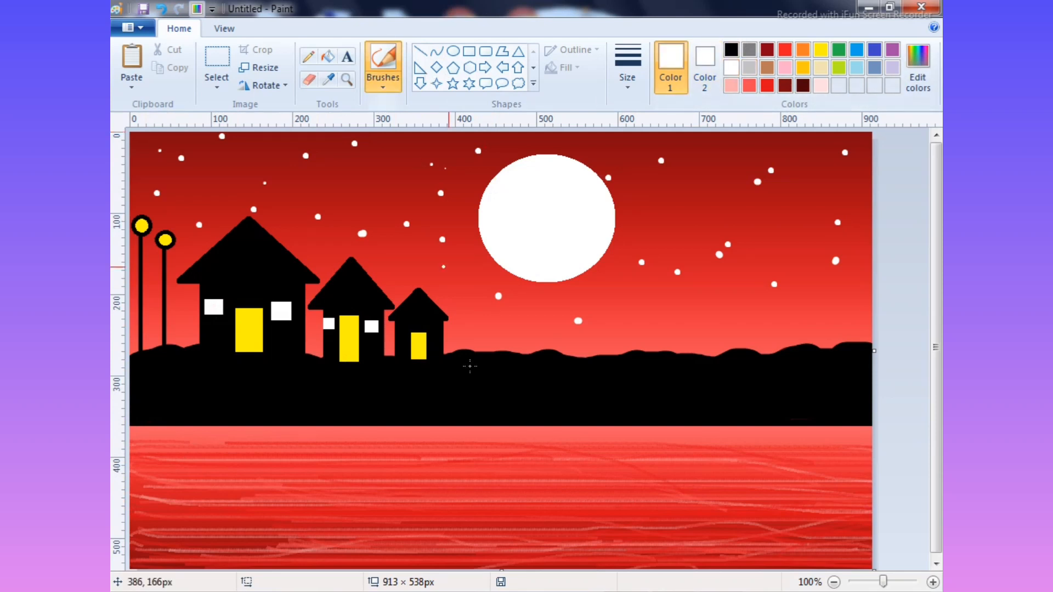
left_click(428, 55)
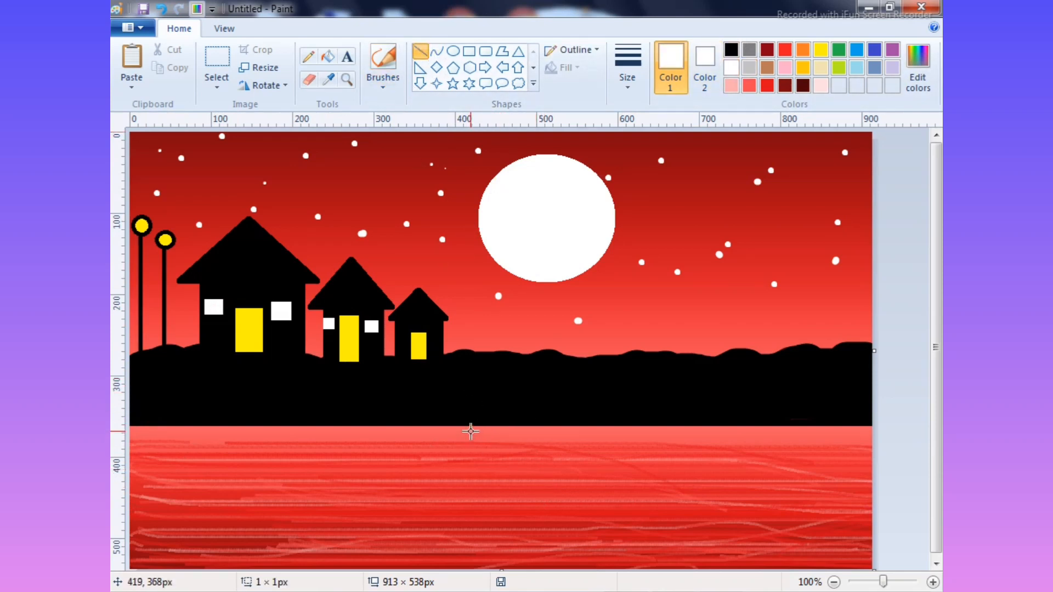
left_click_drag(470, 432, 607, 432)
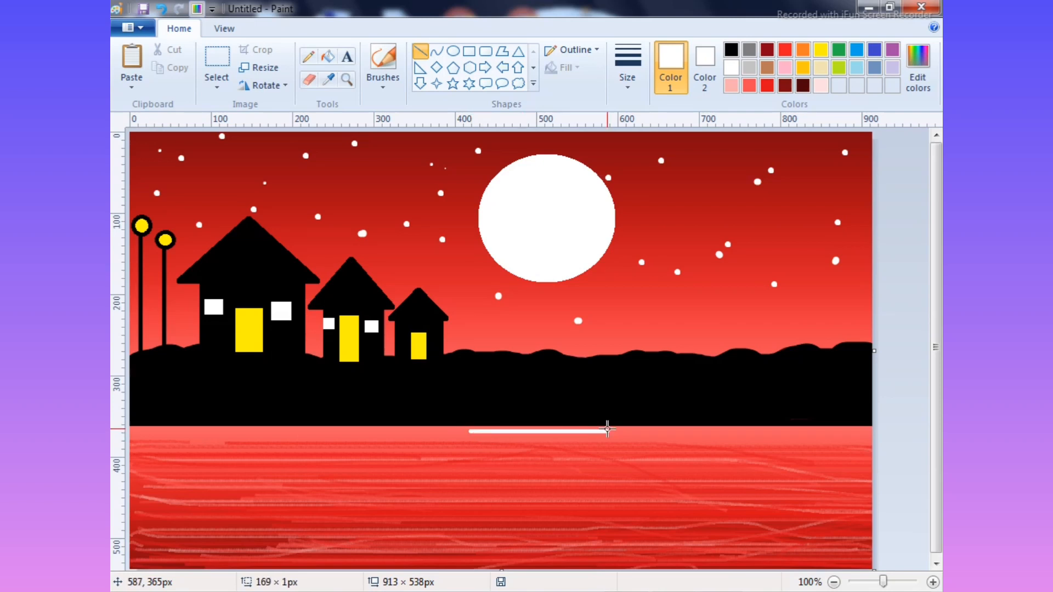
left_click(636, 81)
left_click(631, 116)
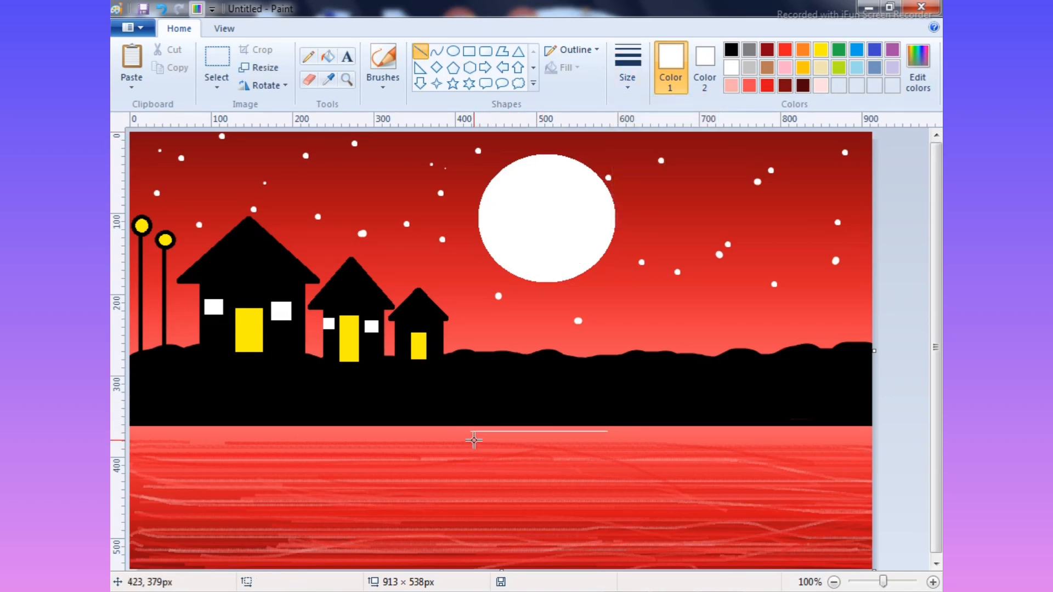
- Undo the slanted line and add three horizontal white lines of alternating long and short lengths below the first reflection line
mouse_move(482, 438)
left_mouse_down()
mouse_move(627, 446)
mouse_move(606, 446)
mouse_move(618, 444)
left_mouse_up()
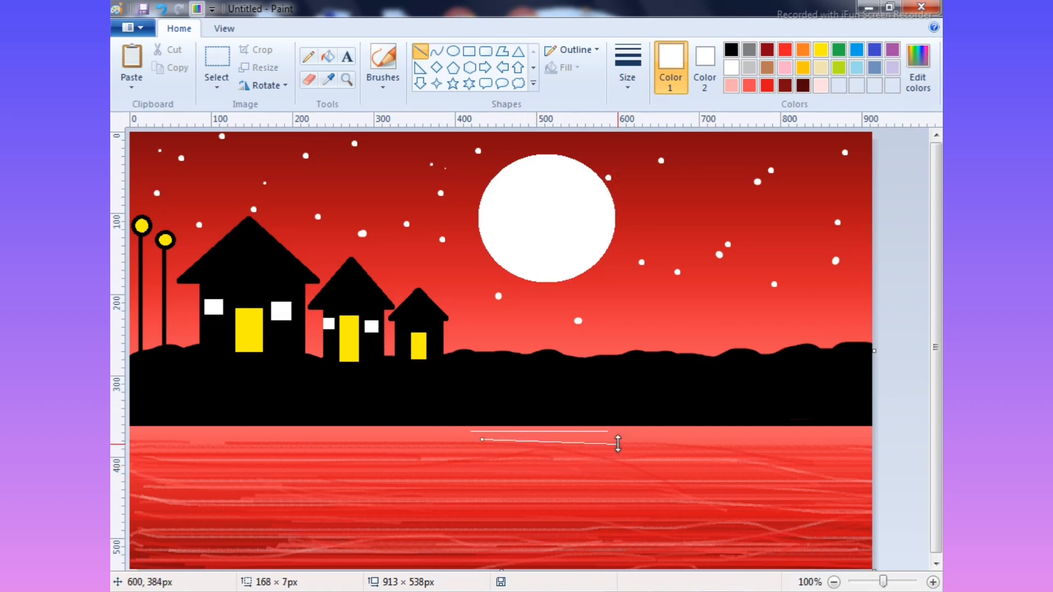
key("ctrl+z")
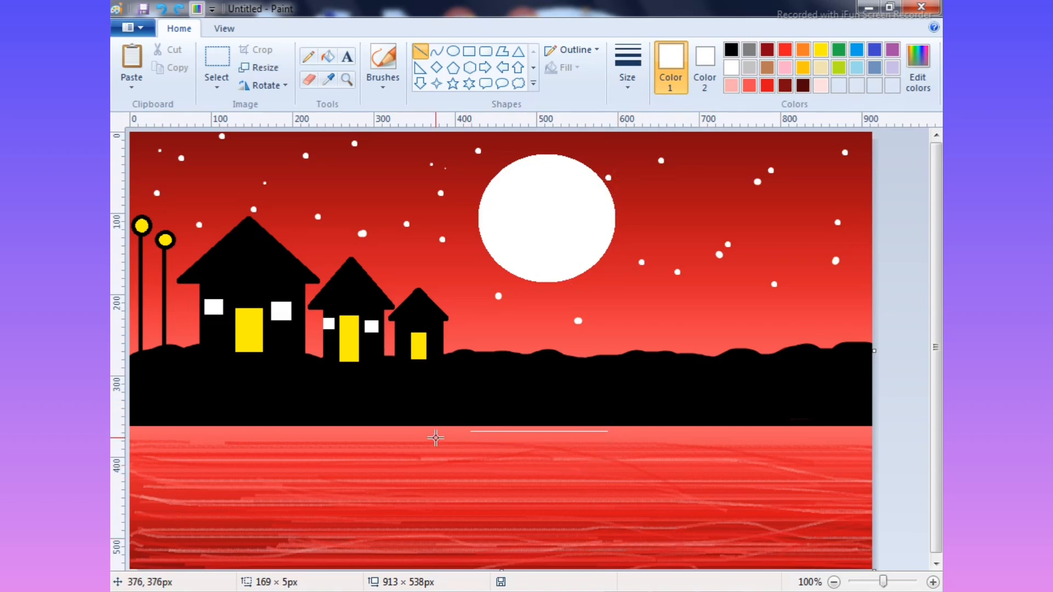
left_click_drag(435, 438, 636, 437)
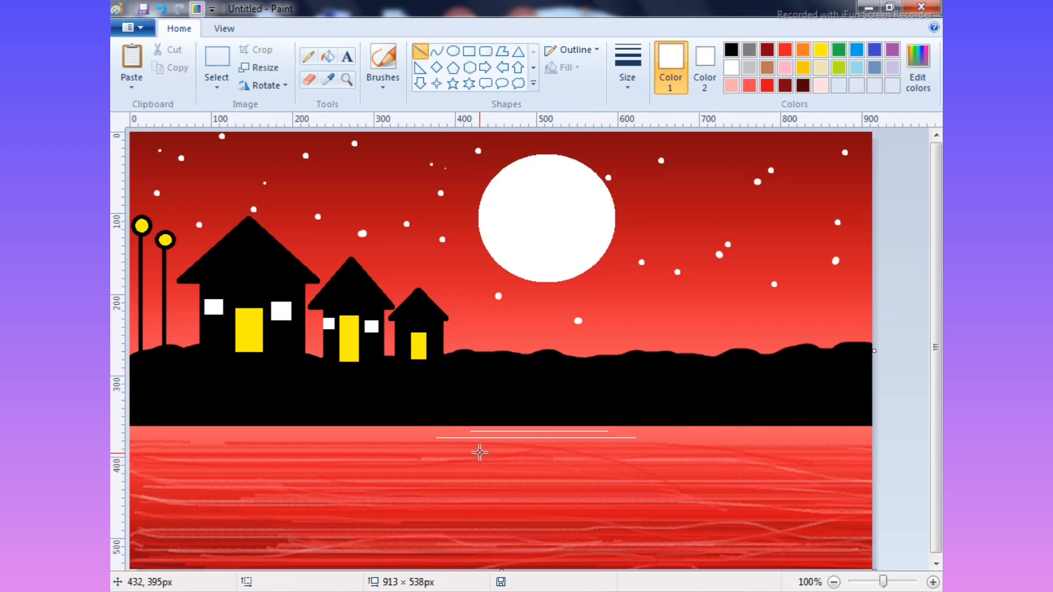
left_click_drag(469, 448, 601, 448)
left_click(564, 498)
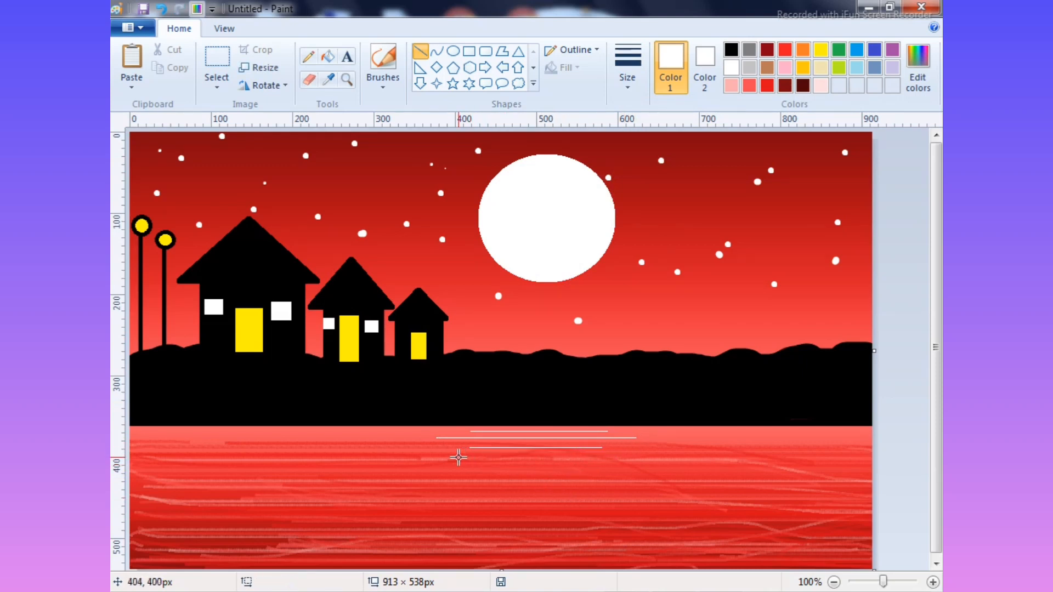
left_click_drag(443, 458, 626, 459)
left_click(587, 537)
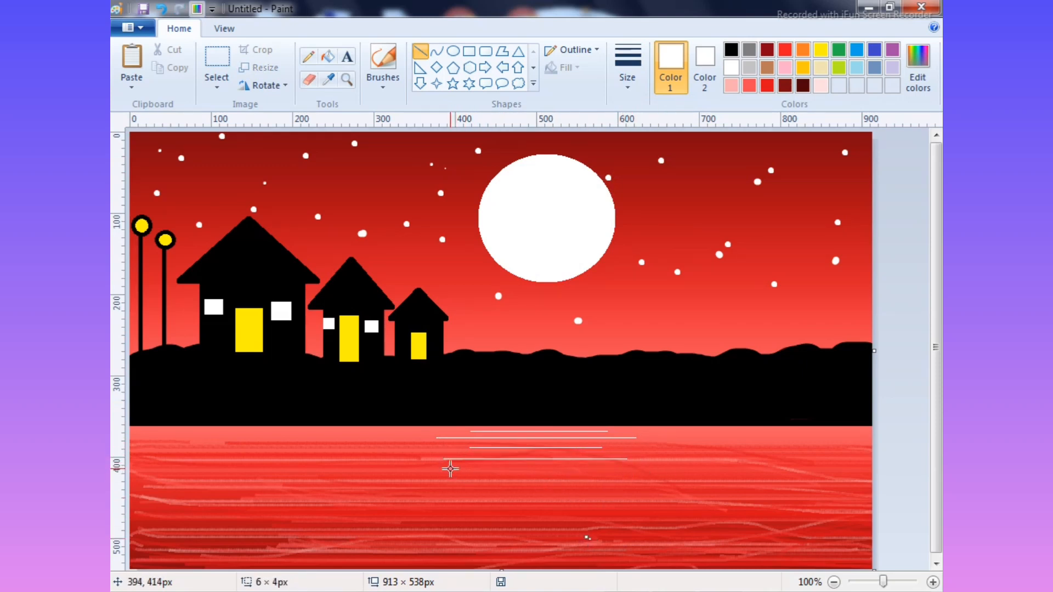
- Continue the moon's reflection downward with a short white line, one about 231 px long and one about 102 px long
left_click_drag(481, 471, 581, 471)
left_click(538, 495)
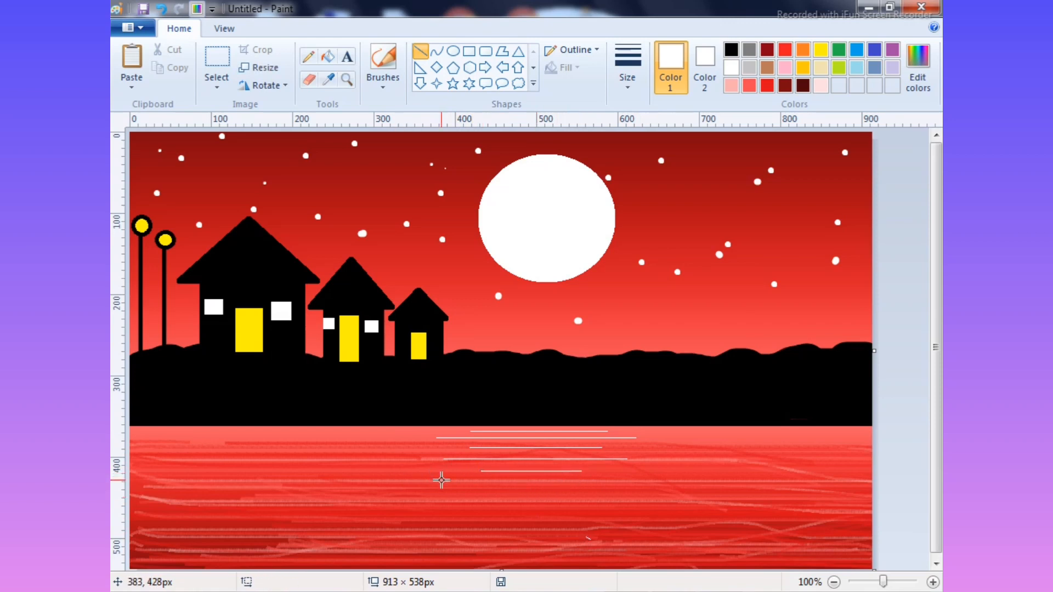
mouse_move(431, 480)
left_mouse_down()
mouse_move(680, 486)
mouse_move(616, 489)
left_mouse_up()
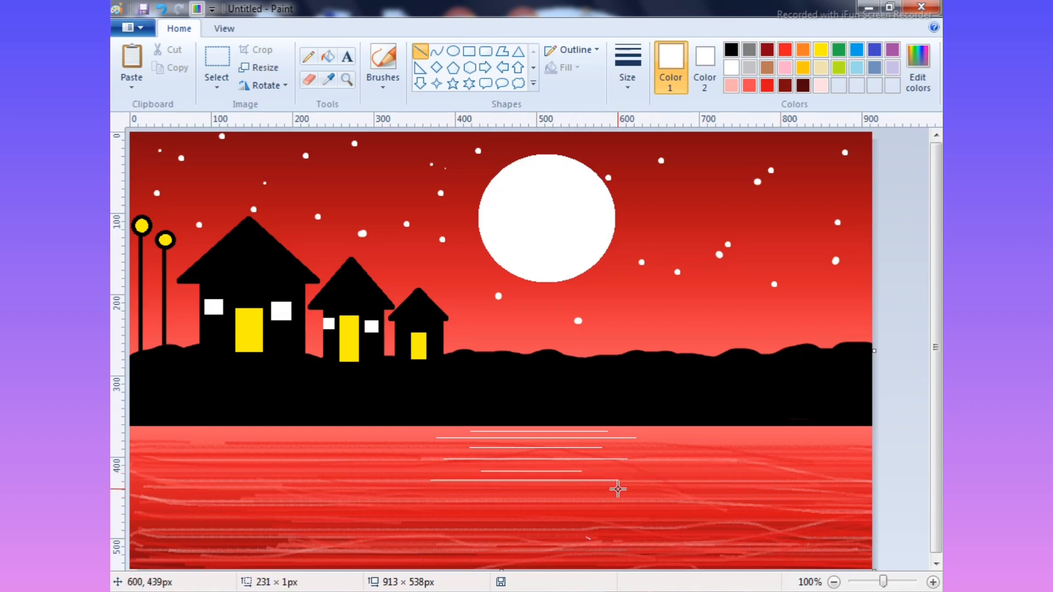
left_click(587, 530)
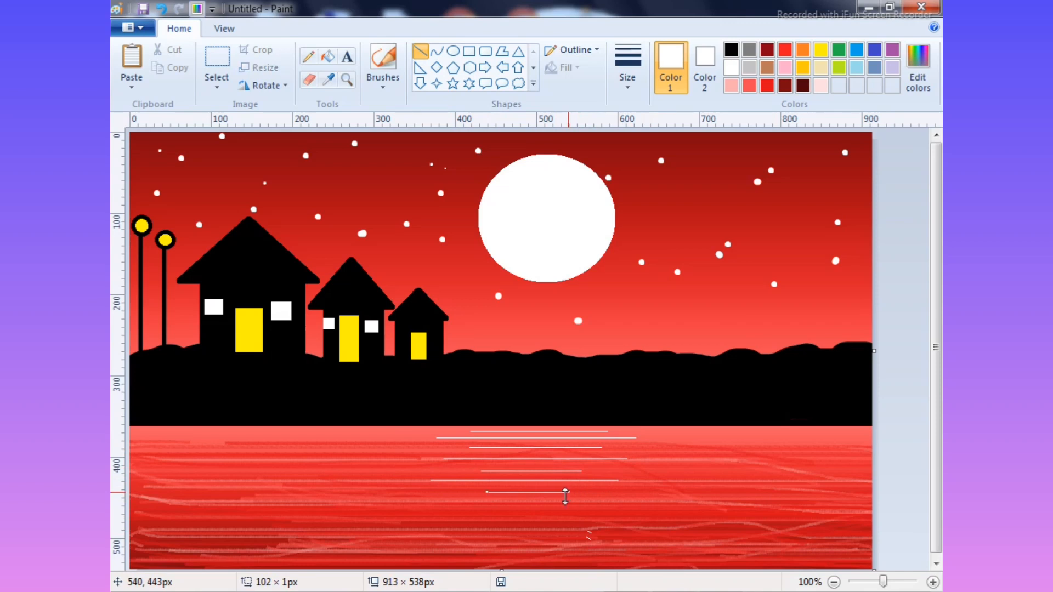
- Fill two gaps along the centre of the reflection with short white horizontal lines about 57 px long
left_click_drag(511, 465, 555, 465)
left_click_drag(485, 530, 484, 535)
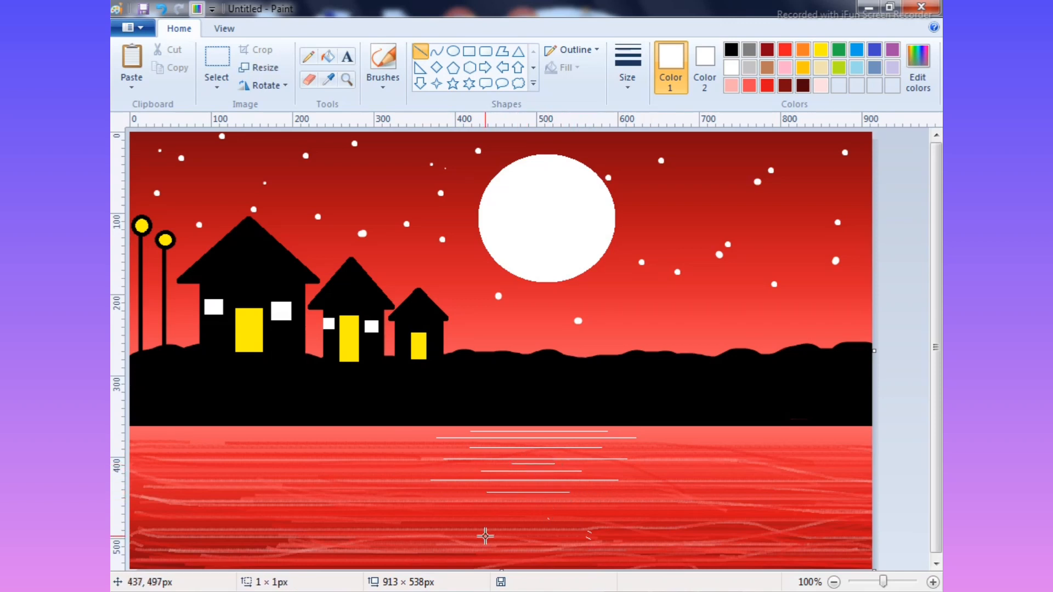
left_click_drag(508, 442, 554, 443)
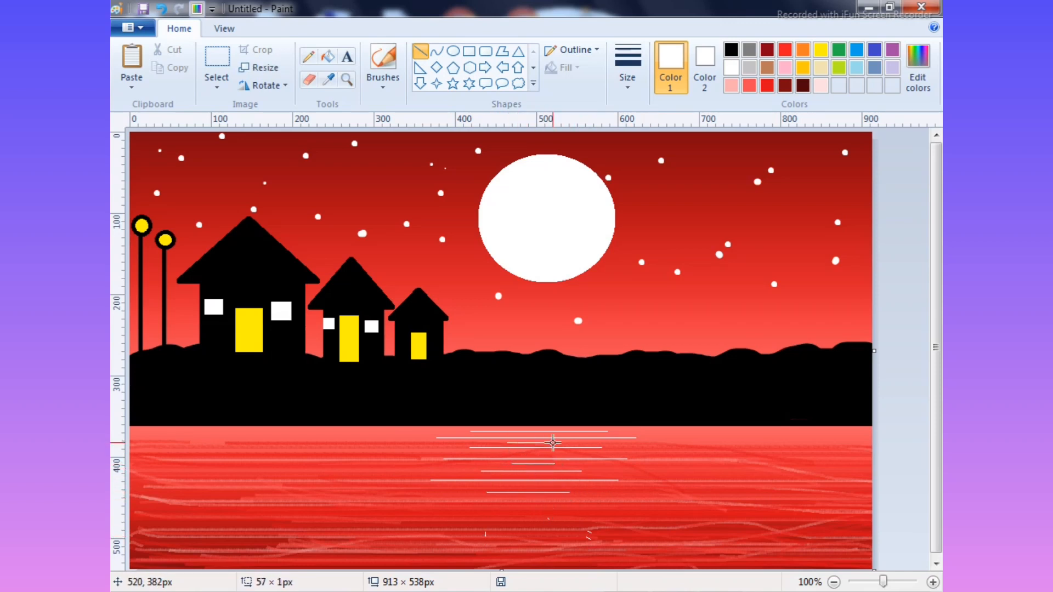
- Draw a wide white horizontal line at the lower end of the reflection and undo the extra lines attempted below it
left_click_drag(432, 496, 639, 502)
mouse_move(536, 496)
left_mouse_down()
mouse_move(549, 502)
mouse_move(522, 506)
mouse_move(598, 507)
left_mouse_up()
left_click(475, 536)
left_click_drag(553, 511, 496, 511)
left_click(476, 506)
key("ctrl+z")
key("ctrl+z")
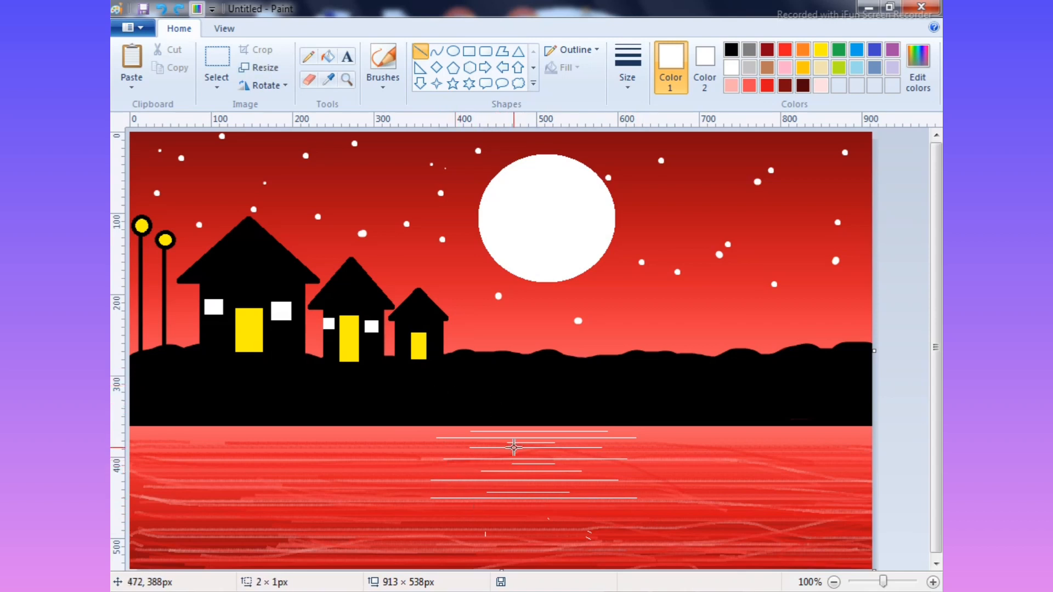
- Add two short white lines in the central gaps and extend the reflection downward with a short line and a 143 px line
left_click_drag(514, 450, 567, 461)
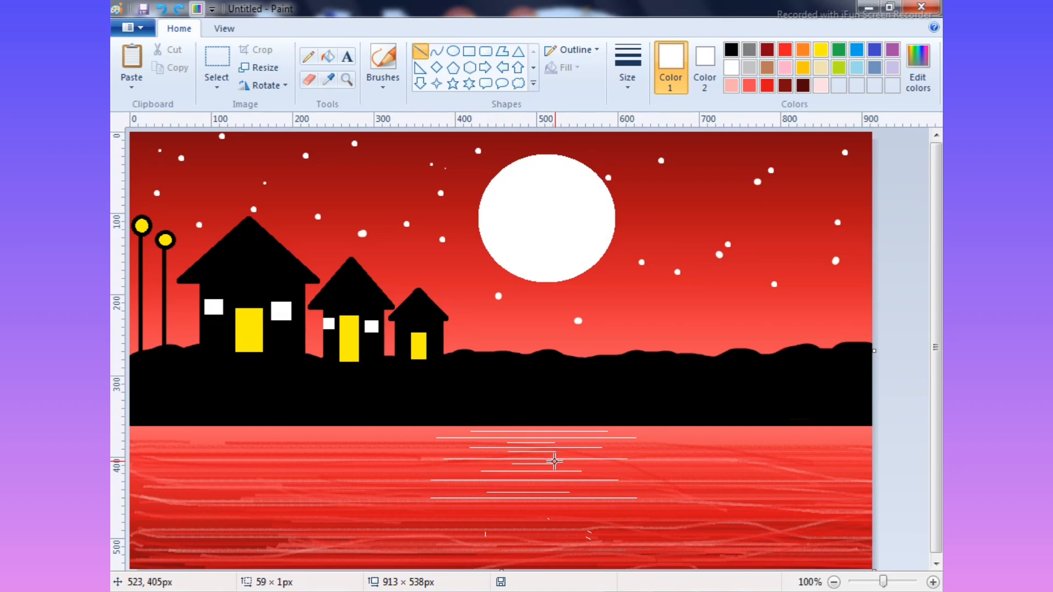
left_click_drag(512, 535, 541, 509)
key("ctrl+z")
left_click_drag(500, 485, 531, 485)
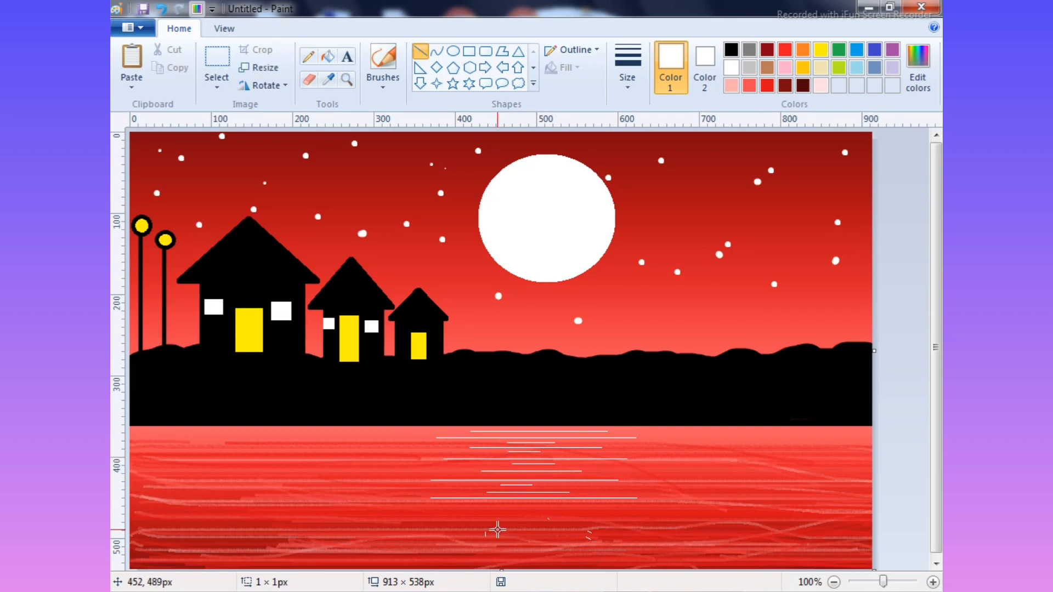
left_click_drag(494, 511, 565, 507)
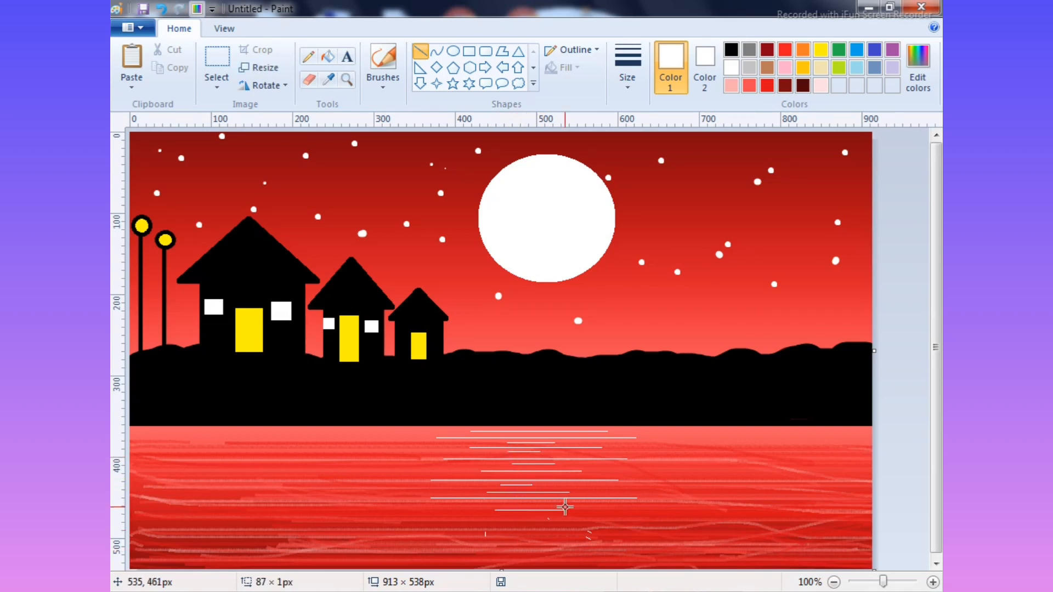
mouse_move(447, 520)
left_mouse_down()
mouse_move(606, 522)
mouse_move(564, 521)
left_mouse_up()
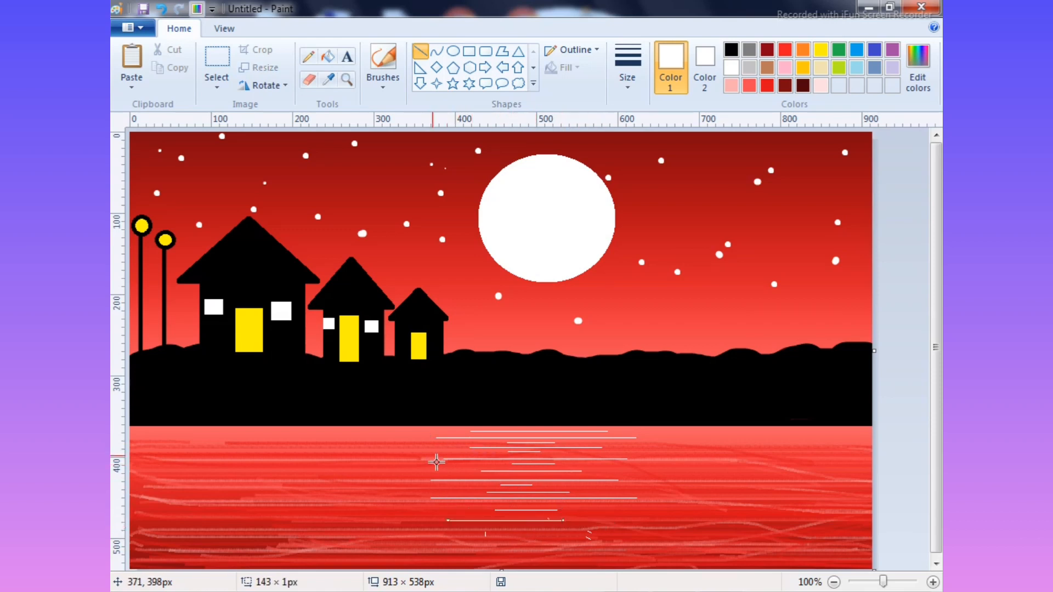
- Widen the upper and middle reflection with short white horizontal lines on both sides, about 55 to 90 px long
left_click_drag(425, 464, 498, 464)
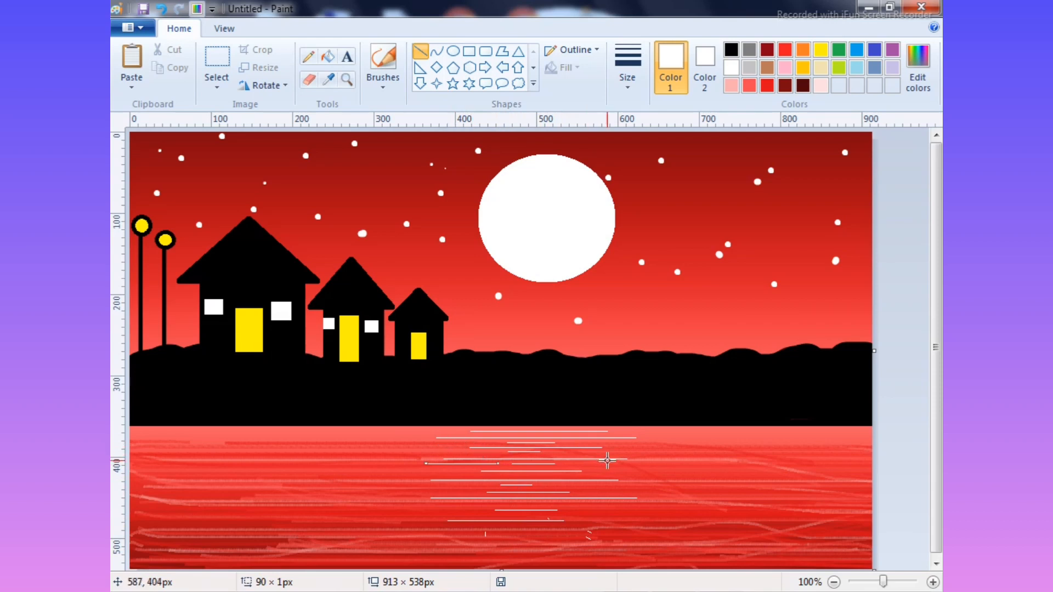
left_click_drag(569, 465, 647, 469)
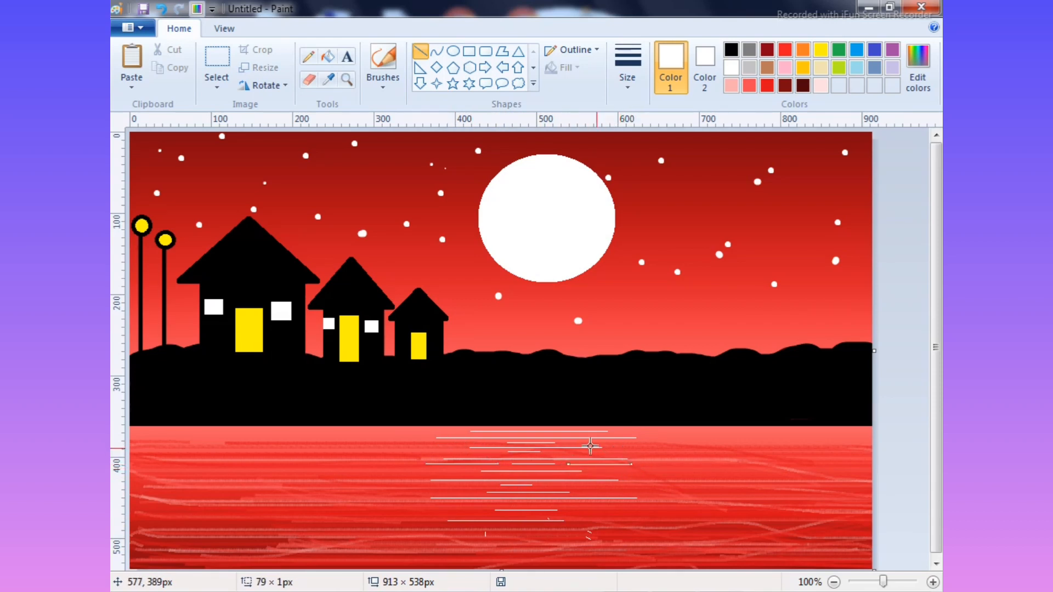
left_click_drag(577, 442, 619, 442)
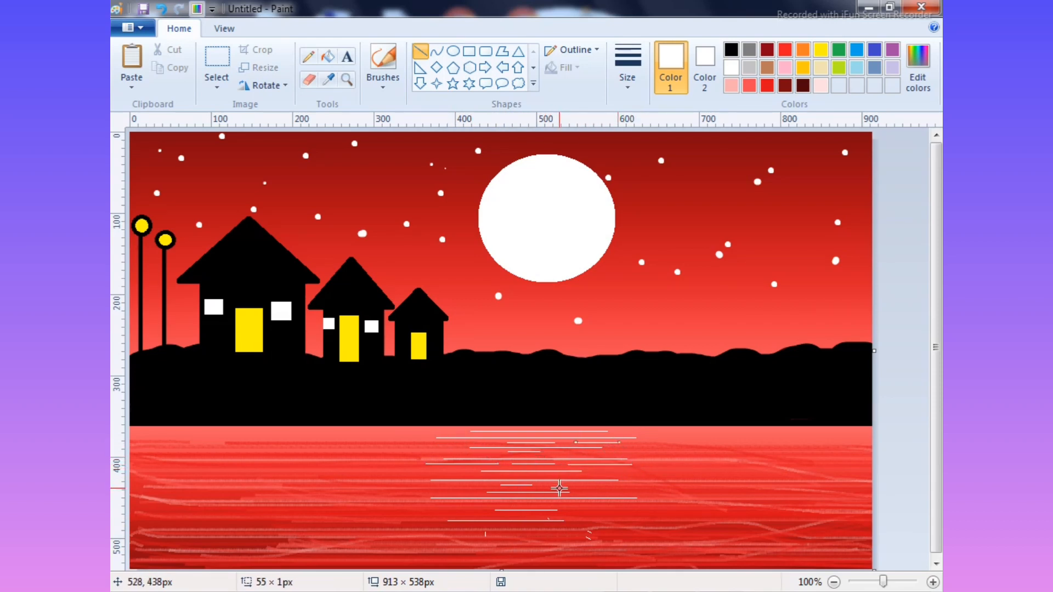
mouse_move(559, 487)
left_mouse_down()
mouse_move(625, 487)
mouse_move(618, 494)
left_mouse_up()
left_click_drag(485, 488, 428, 487)
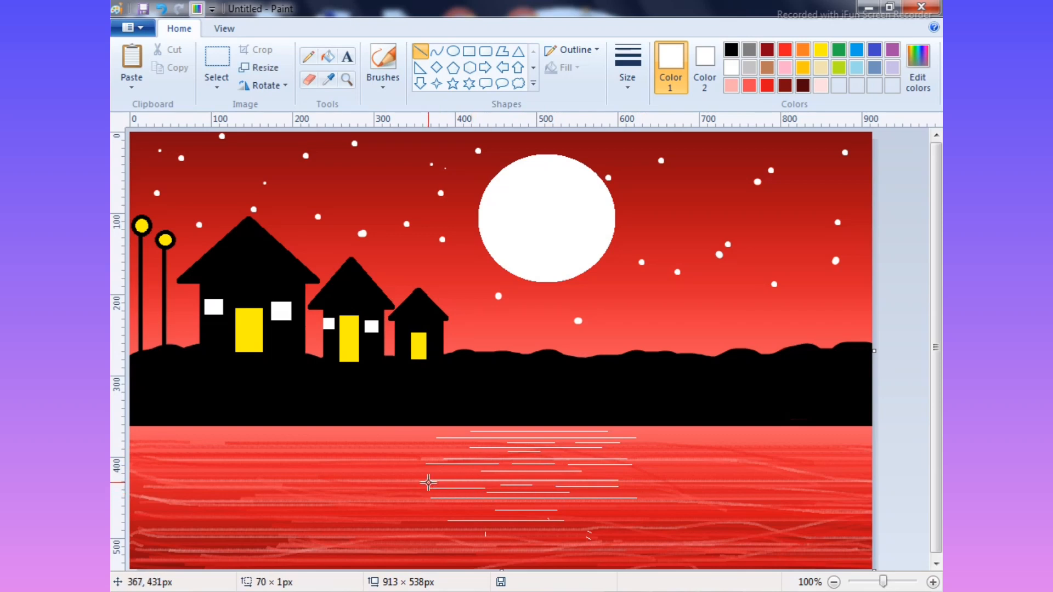
- Flank the lower reflection with short white lines on both sides and add a line about 45 px long at its lower end
left_click_drag(566, 508, 621, 507)
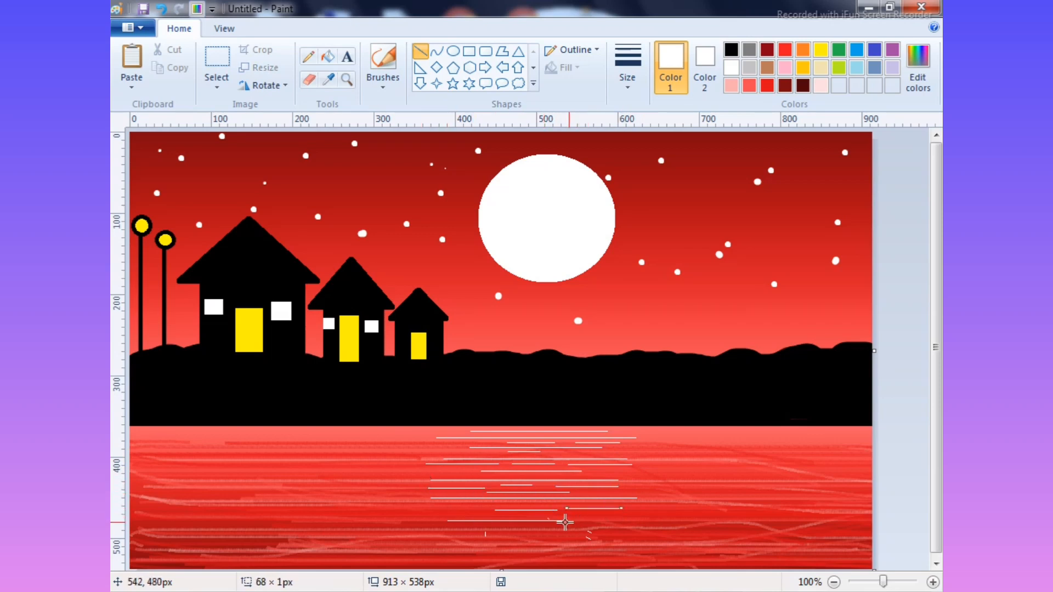
left_click_drag(481, 507, 415, 509)
mouse_move(566, 521)
left_mouse_down()
mouse_move(602, 522)
mouse_move(515, 527)
left_mouse_up()
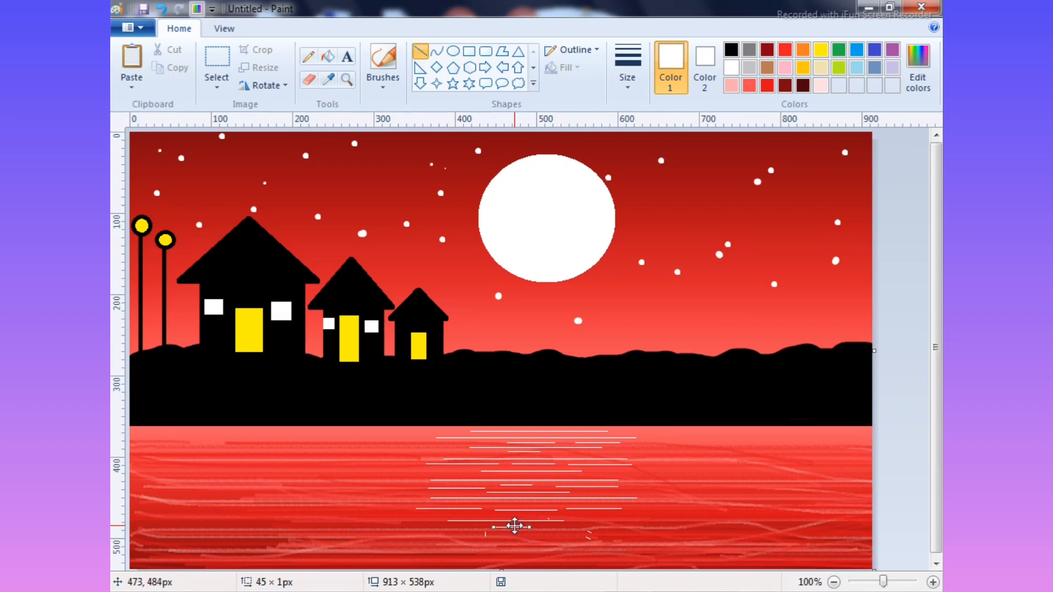
left_click(526, 547)
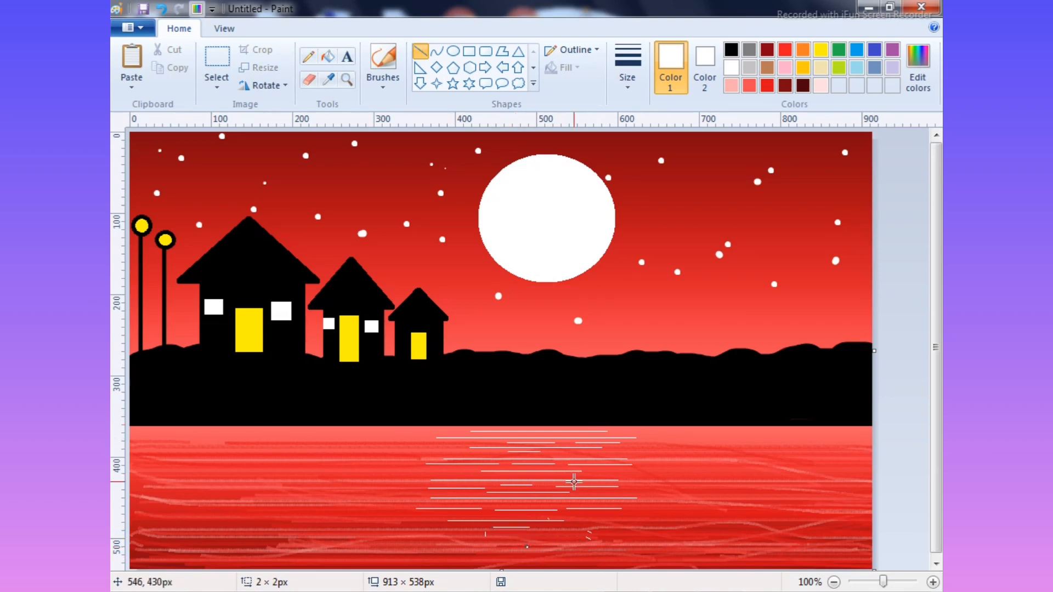